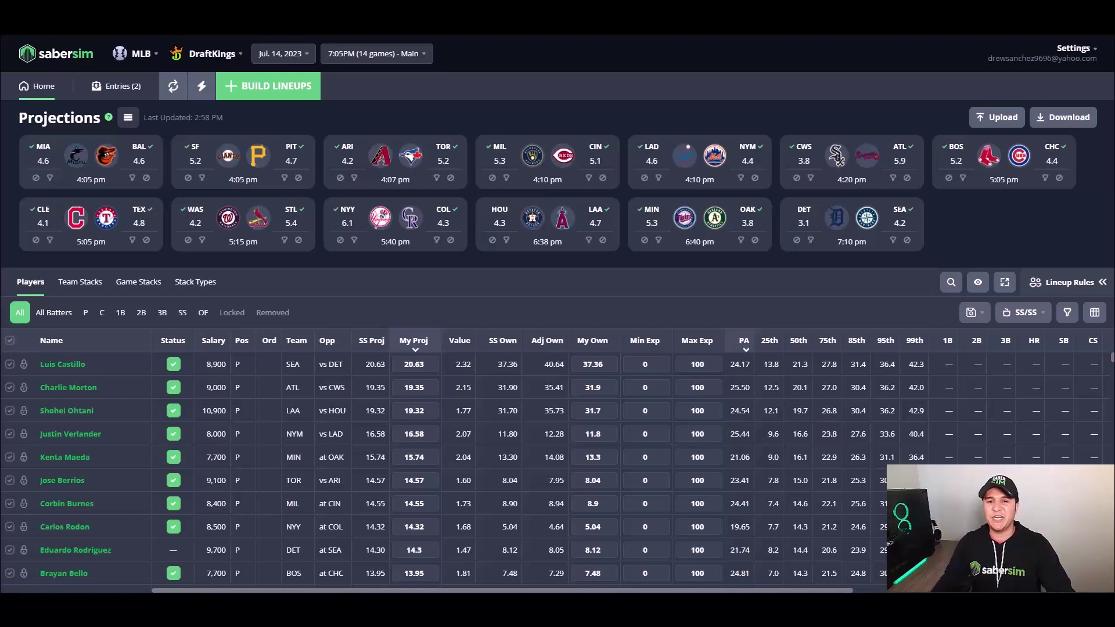
# - Set the contest to Single Entry with 1,001 - 10,000 entrants and close the settings
pyautogui.click(302, 94)
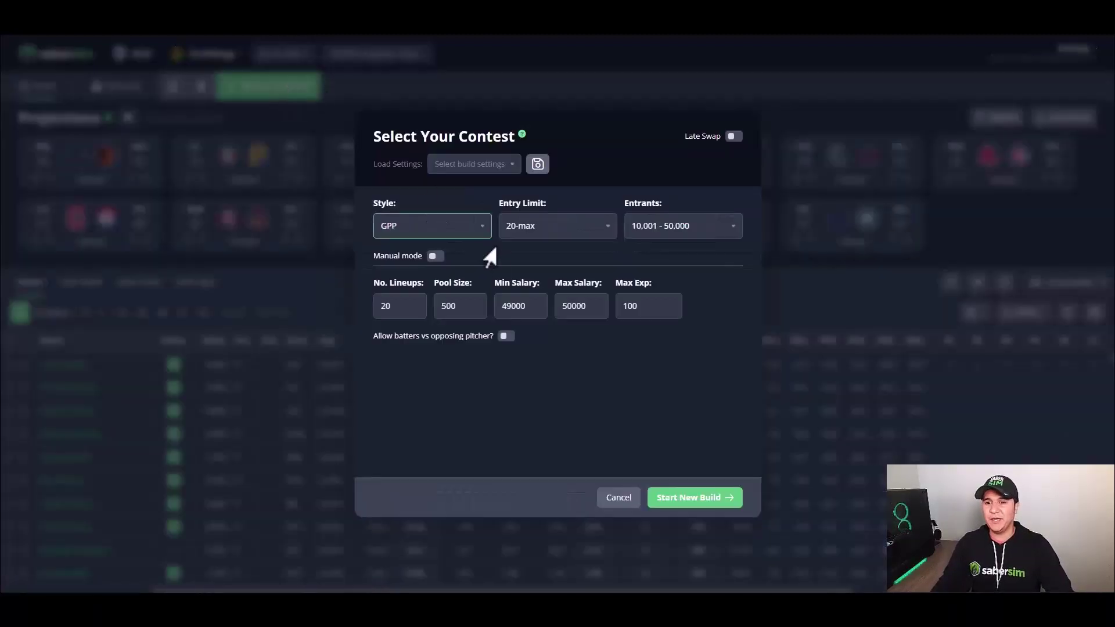
pyautogui.click(530, 230)
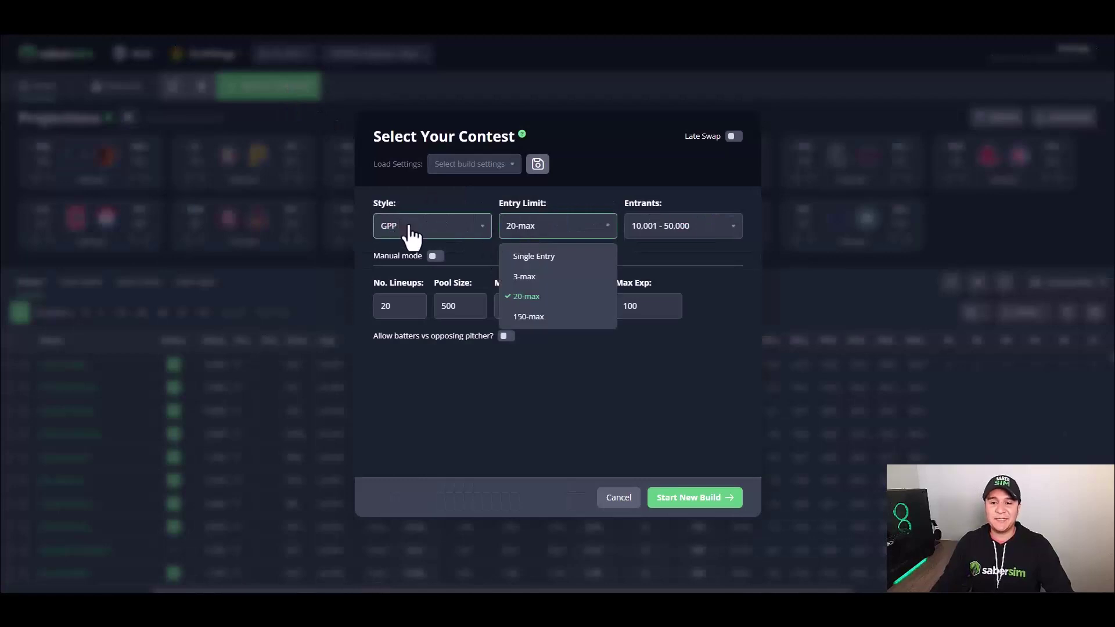
pyautogui.click(551, 259)
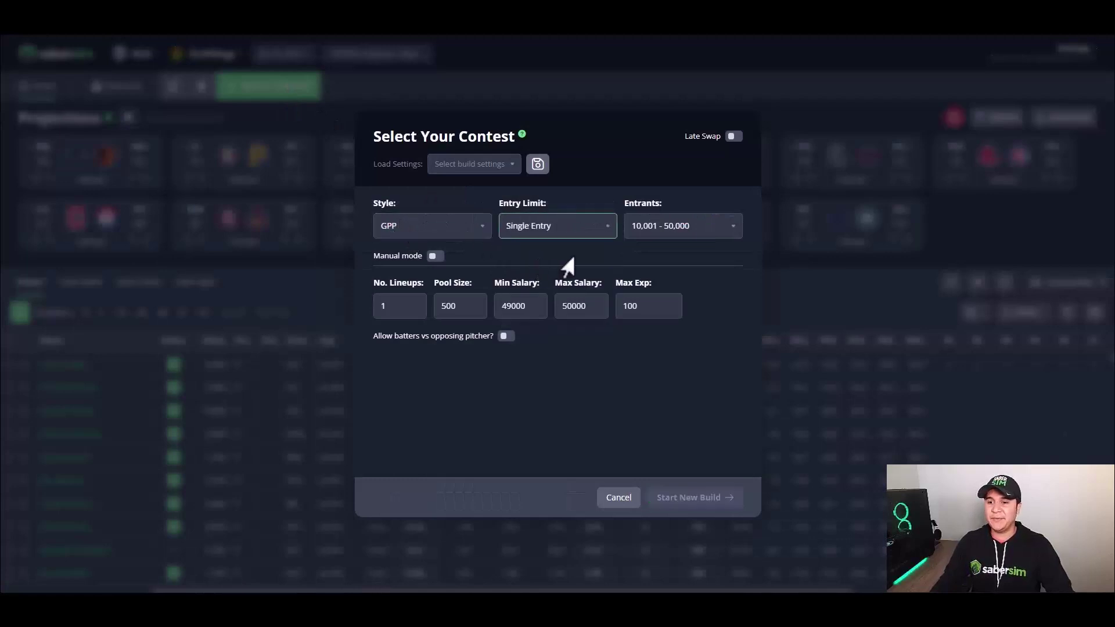
pyautogui.click(660, 231)
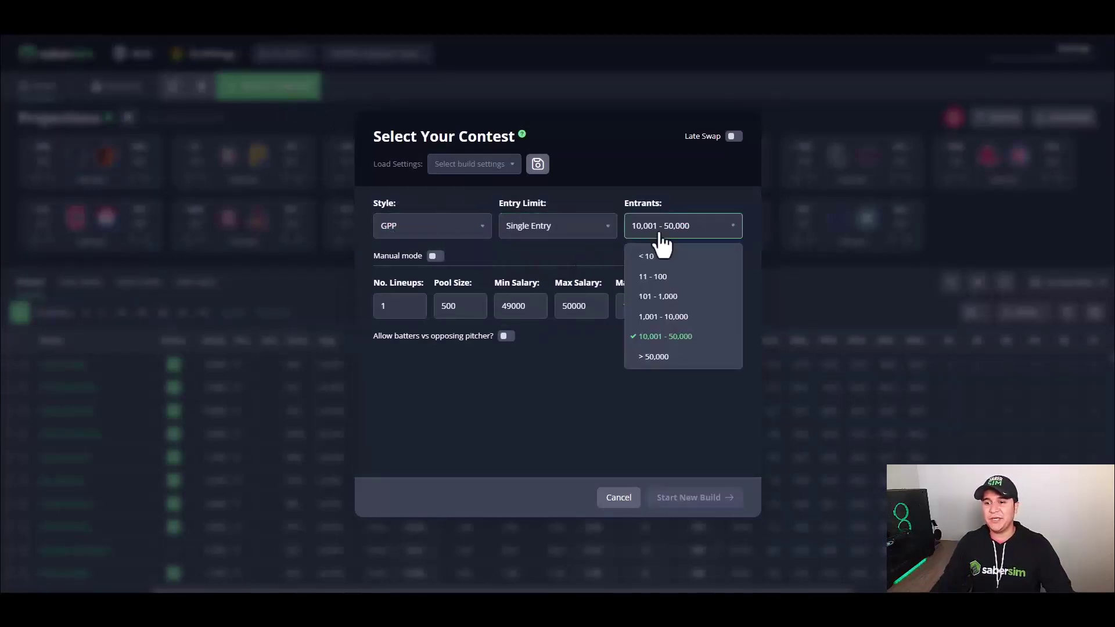
pyautogui.click(672, 320)
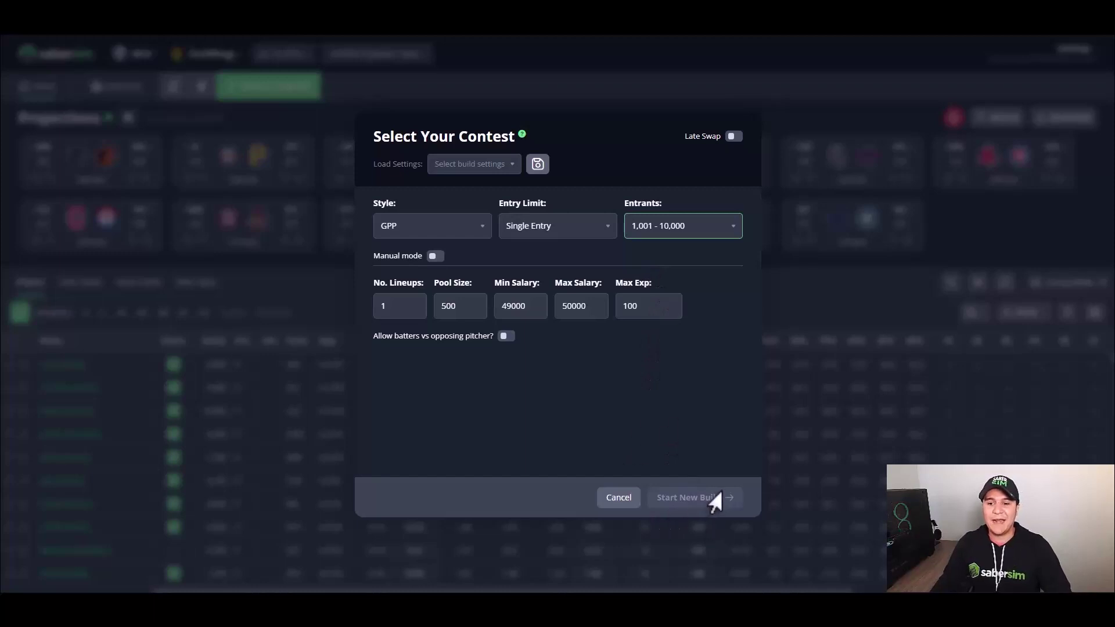
pyautogui.click(318, 301)
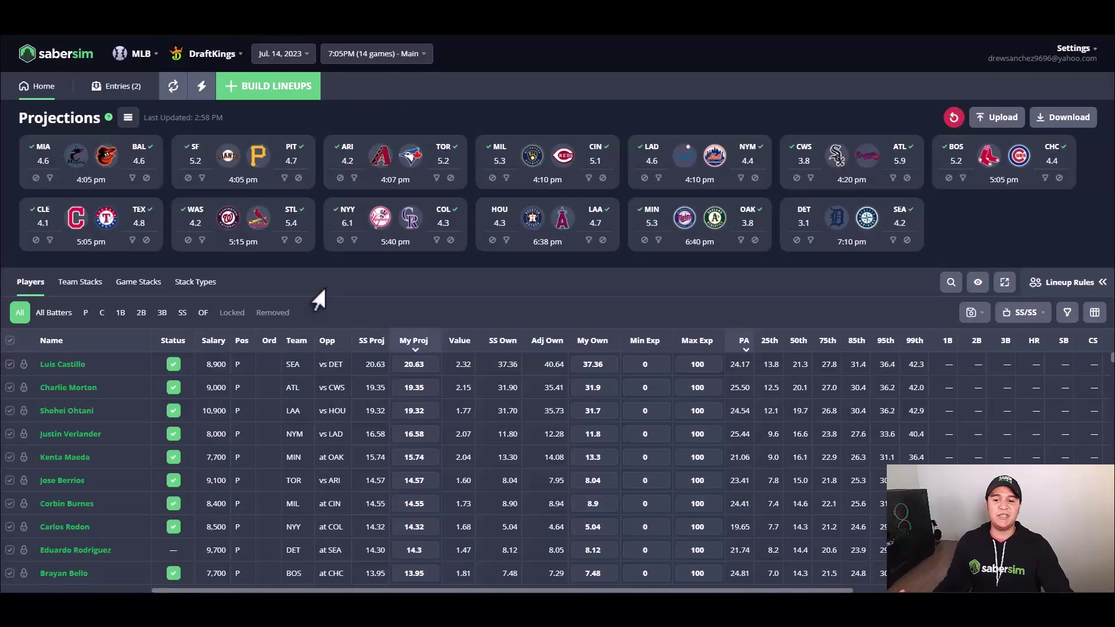
# - Trim Luis Castillo's My Proj to 20.6 and Charlie Morton's to 19.3
pyautogui.click(403, 372)
pyautogui.press('BackSpace')
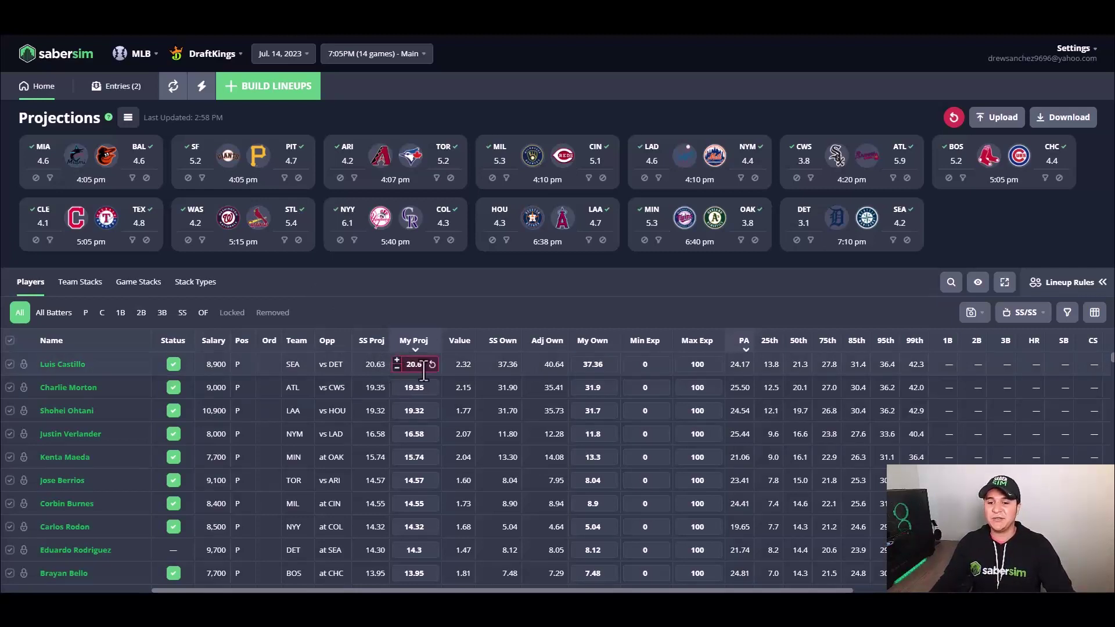
pyautogui.press('Return')
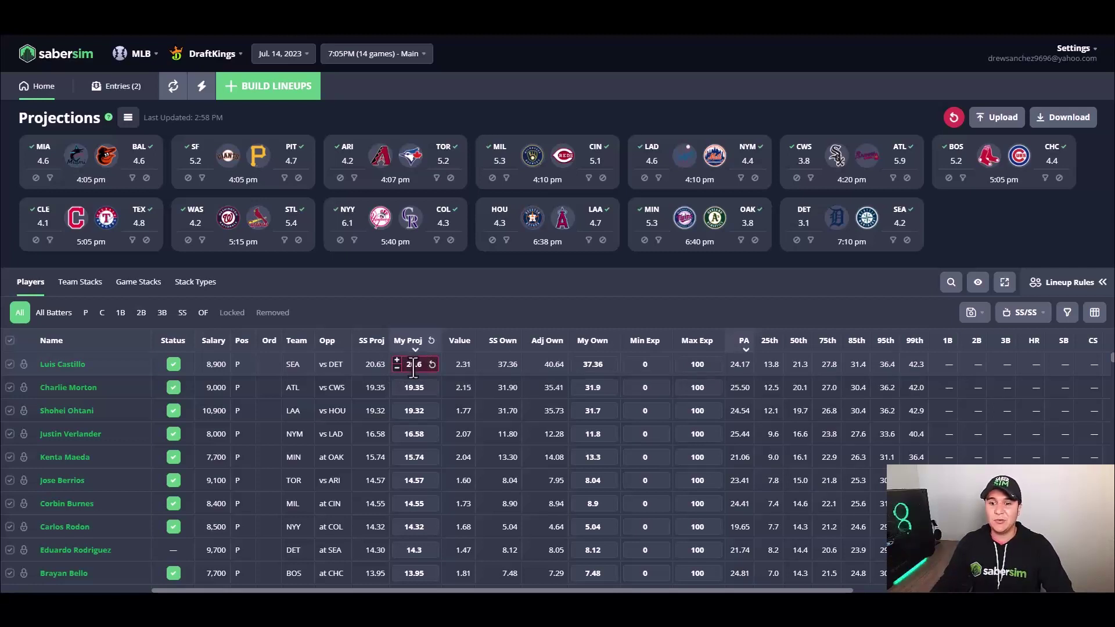
pyautogui.click(414, 387)
pyautogui.press('BackSpace')
pyautogui.press('Return')
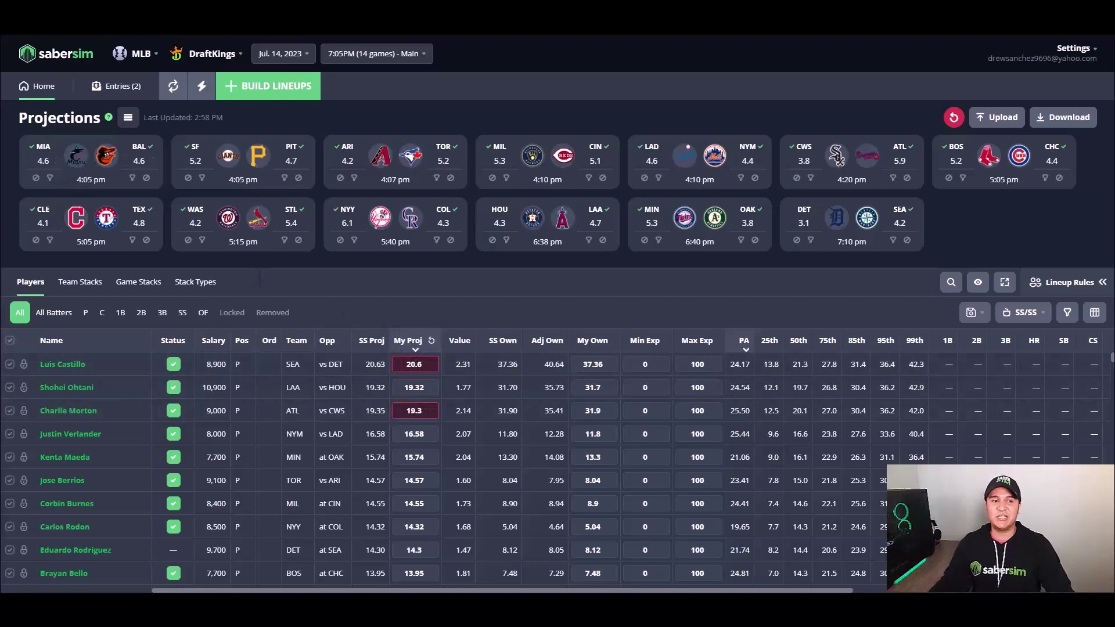
pyautogui.moveTo(367, 154)
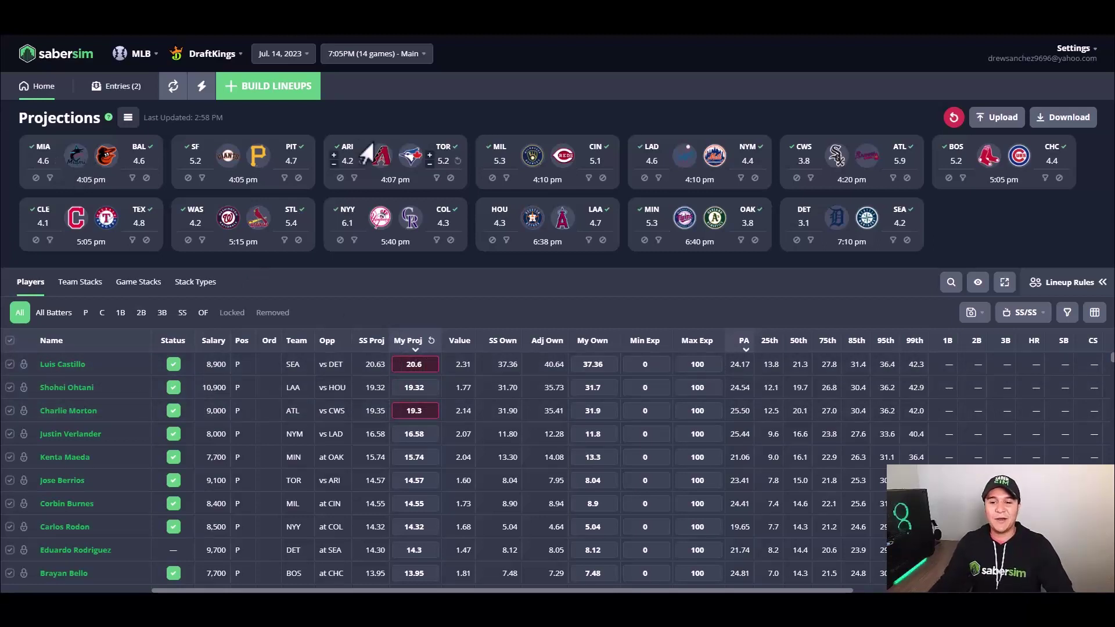
# - Start a new build, producing one lineup with Verlander and Morton at 49,900 salary
pyautogui.click(283, 93)
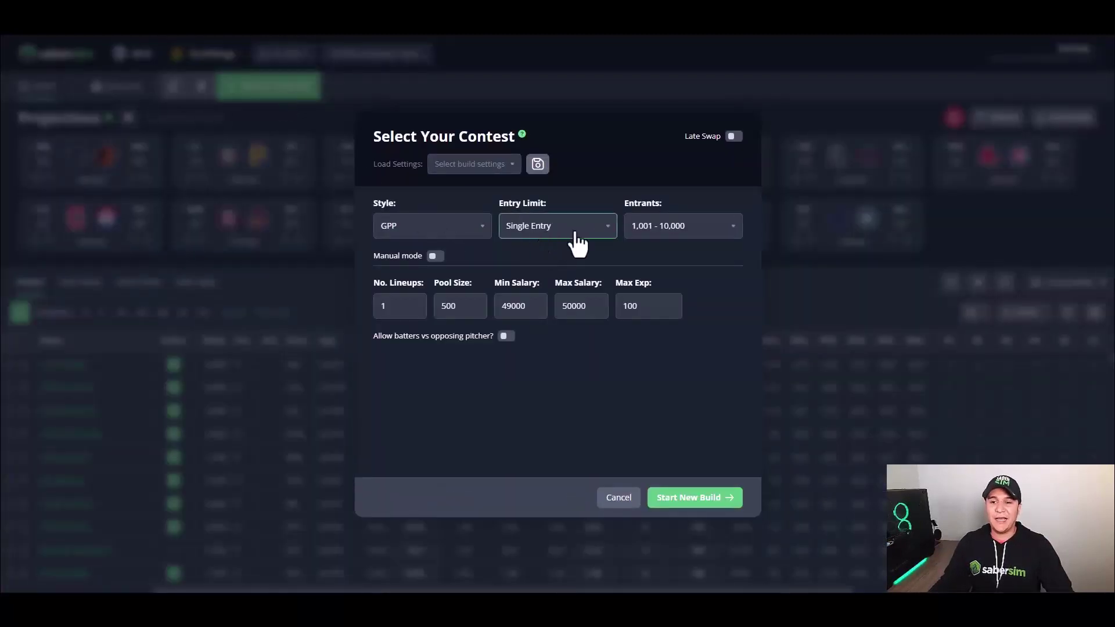
pyautogui.click(709, 516)
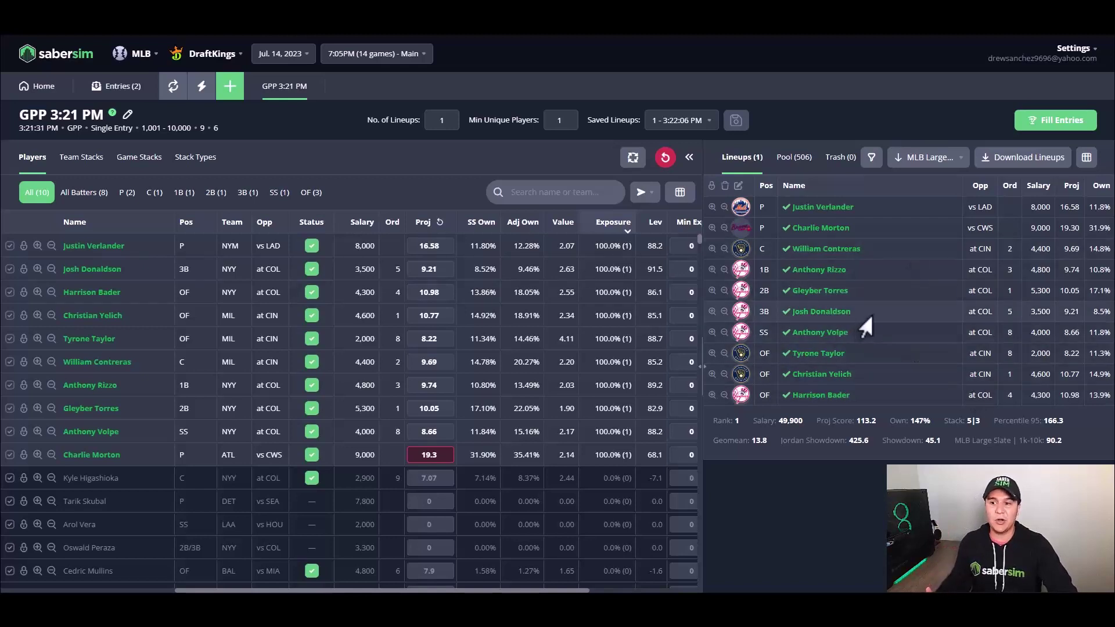
# - Show the Stack Types breakdown, where the 5|3 stack has 100% exposure
pyautogui.click(190, 157)
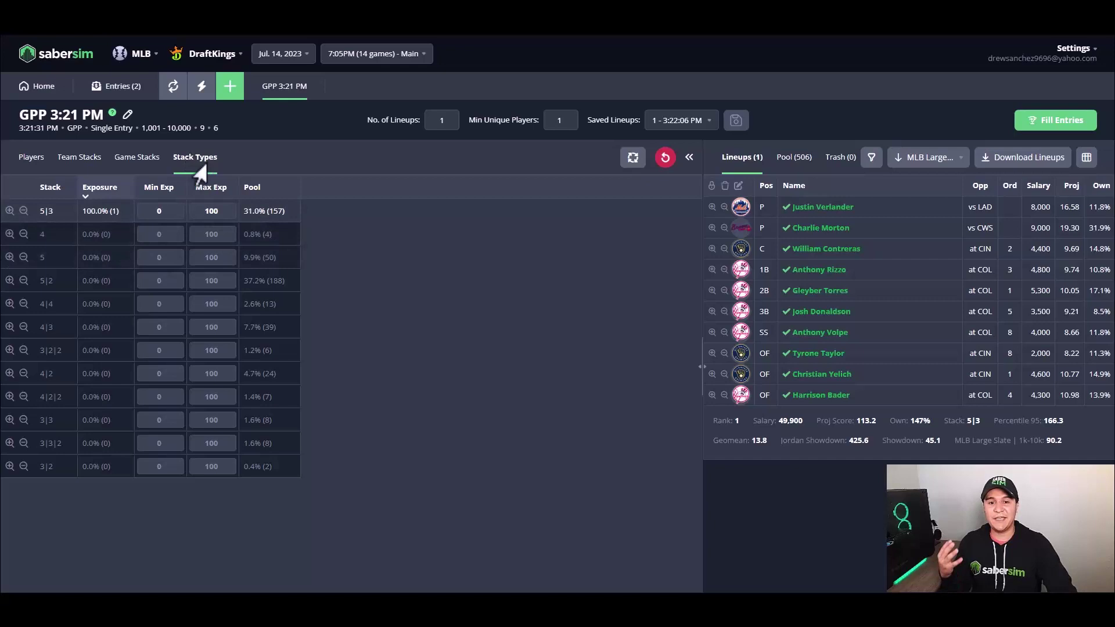
pyautogui.moveTo(277, 205)
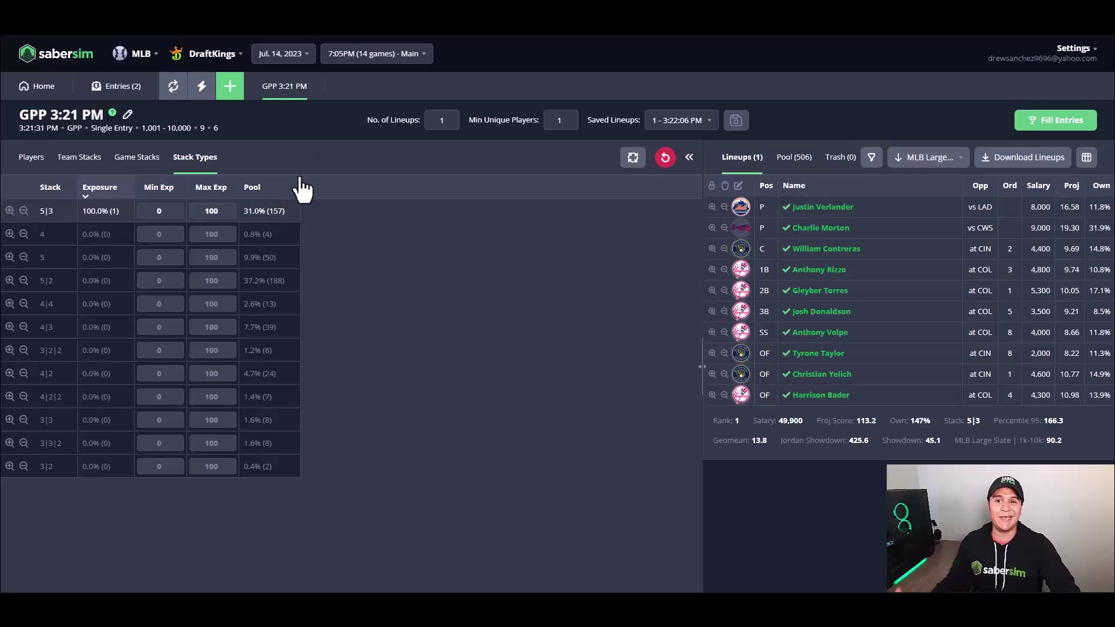
# - Regenerate the build at 50 lineups, then 25, and clear the lineup count
pyautogui.click(445, 119)
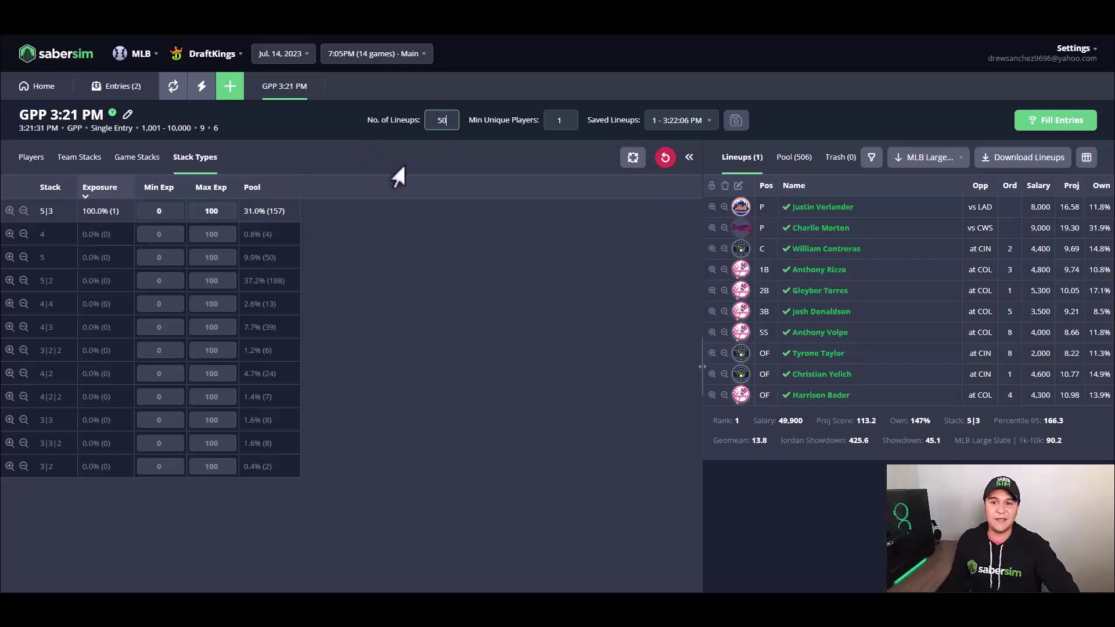
pyautogui.press('BackSpace')
pyautogui.write('50')
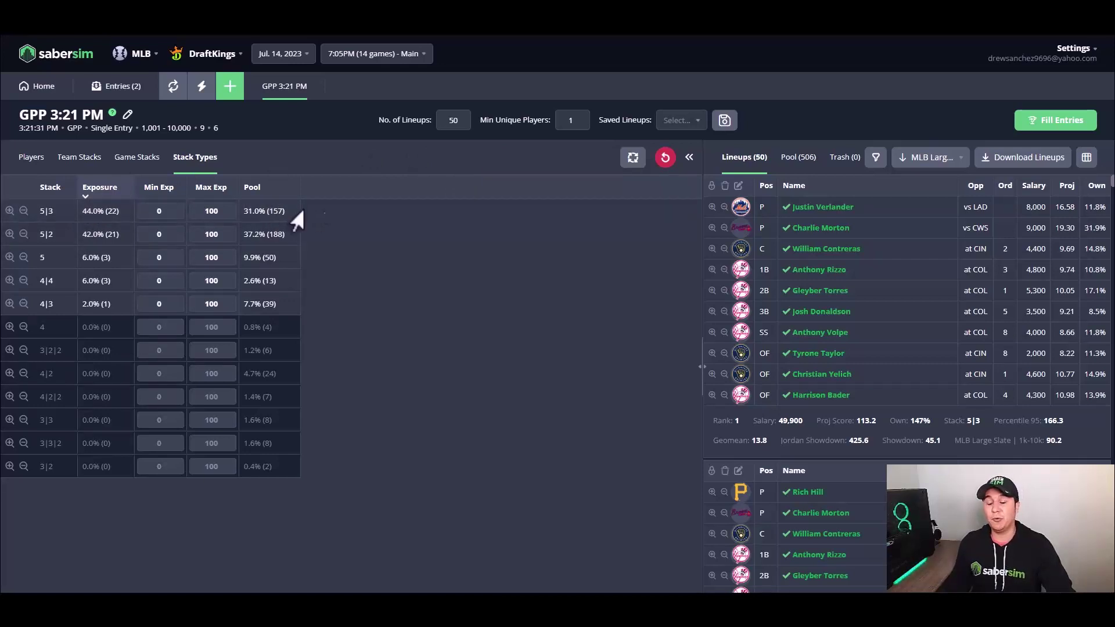
pyautogui.click(454, 121)
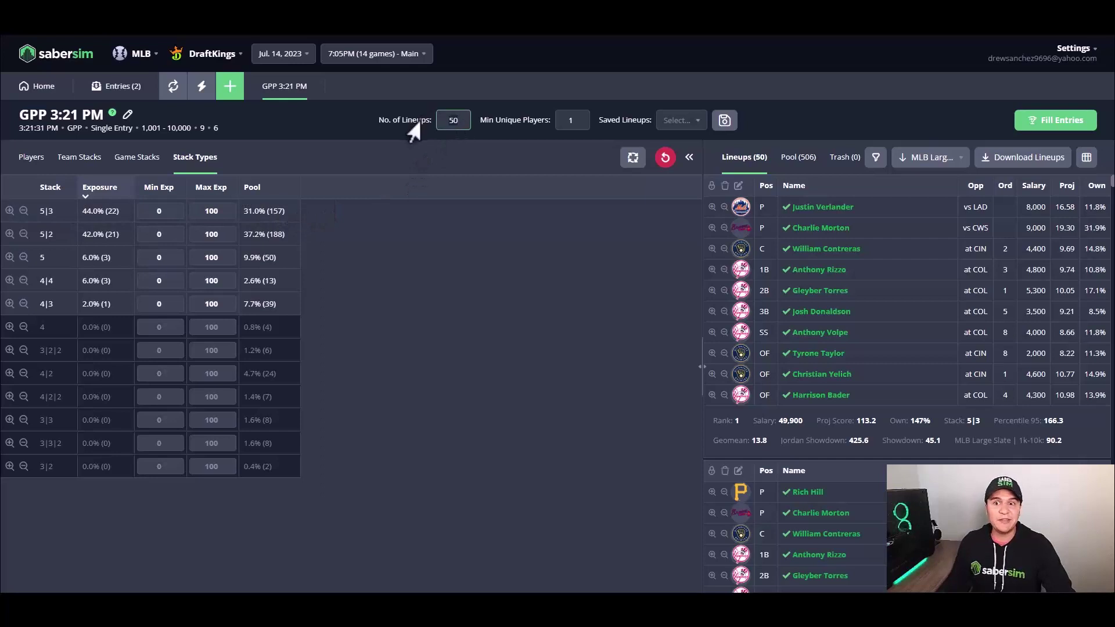
pyautogui.doubleClick(453, 120)
pyautogui.write('25')
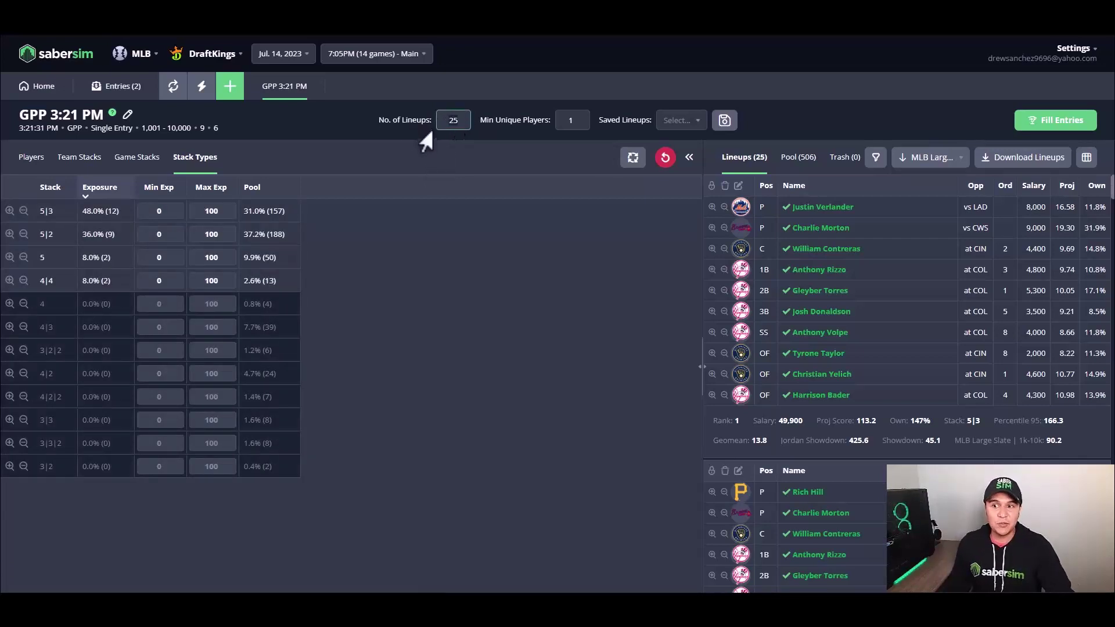
pyautogui.press('BackSpace')
pyautogui.press('BackSpace')
# - Regenerate with 10 lineups: 5|3 at 50%, 5|2 at 30%, 4|4 at 20%
pyautogui.write('10')
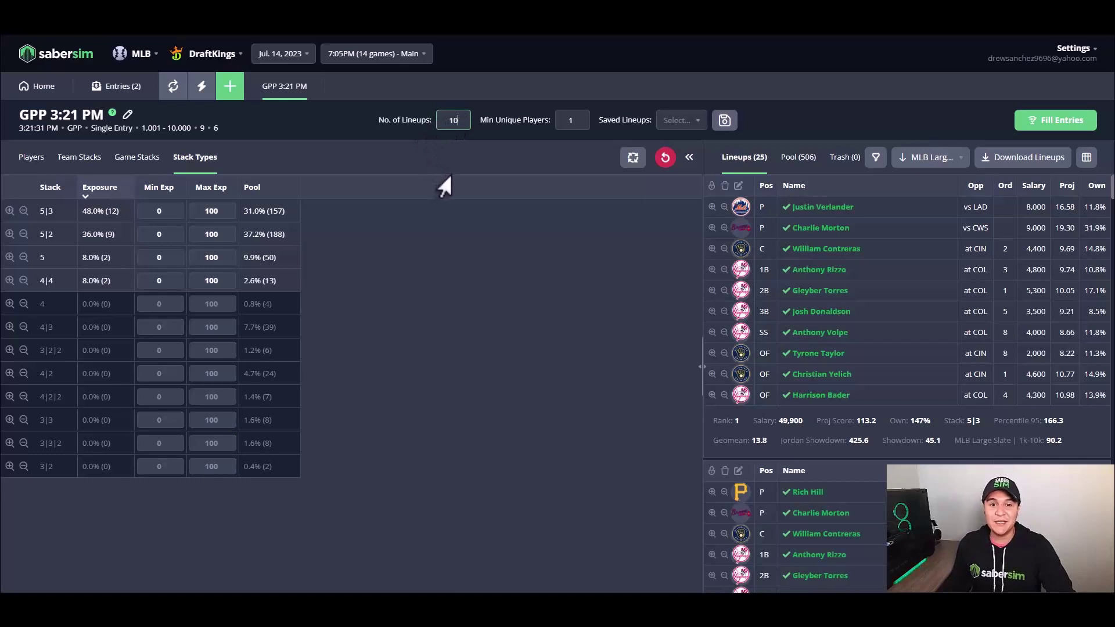
pyautogui.press('Return')
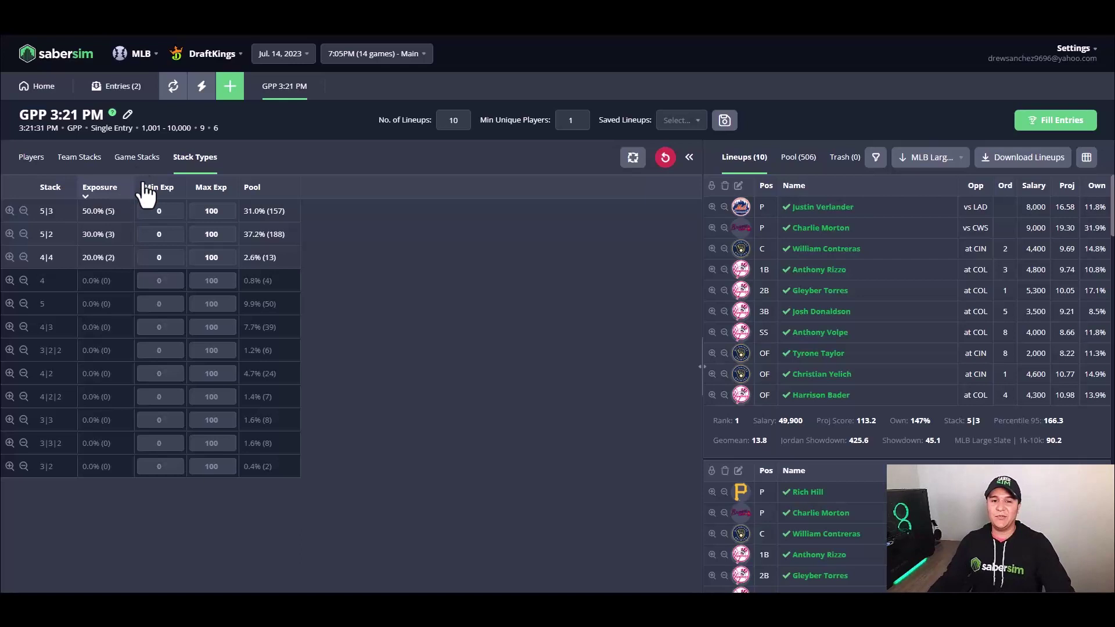
# - Review Team Stacks sorted by stack pool exposure, then stack exposure, and return to Players
pyautogui.click(86, 165)
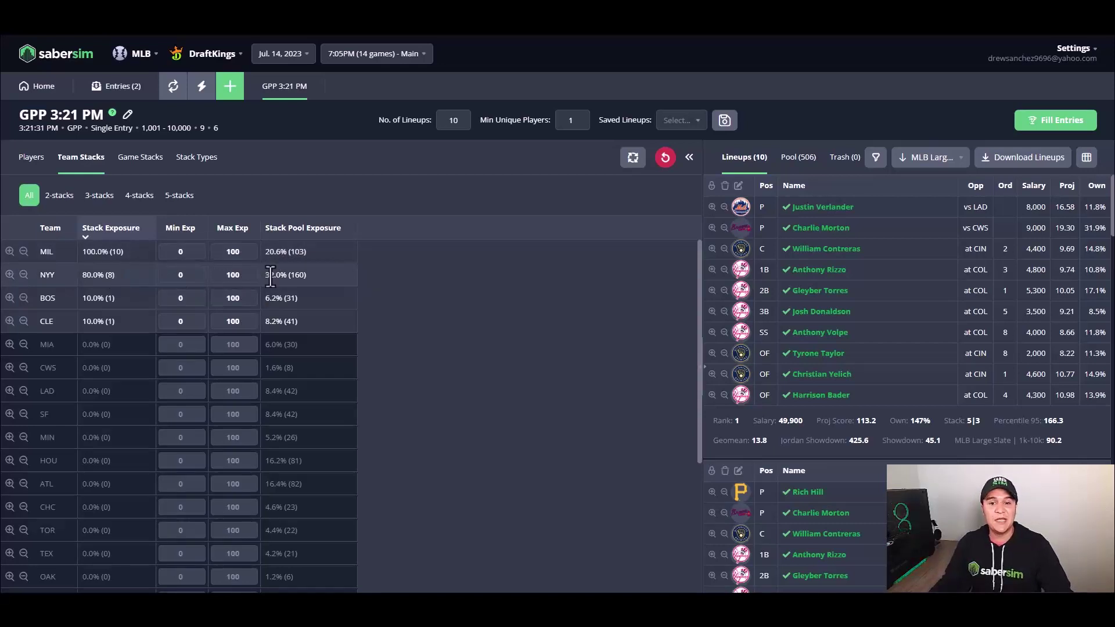
pyautogui.click(301, 228)
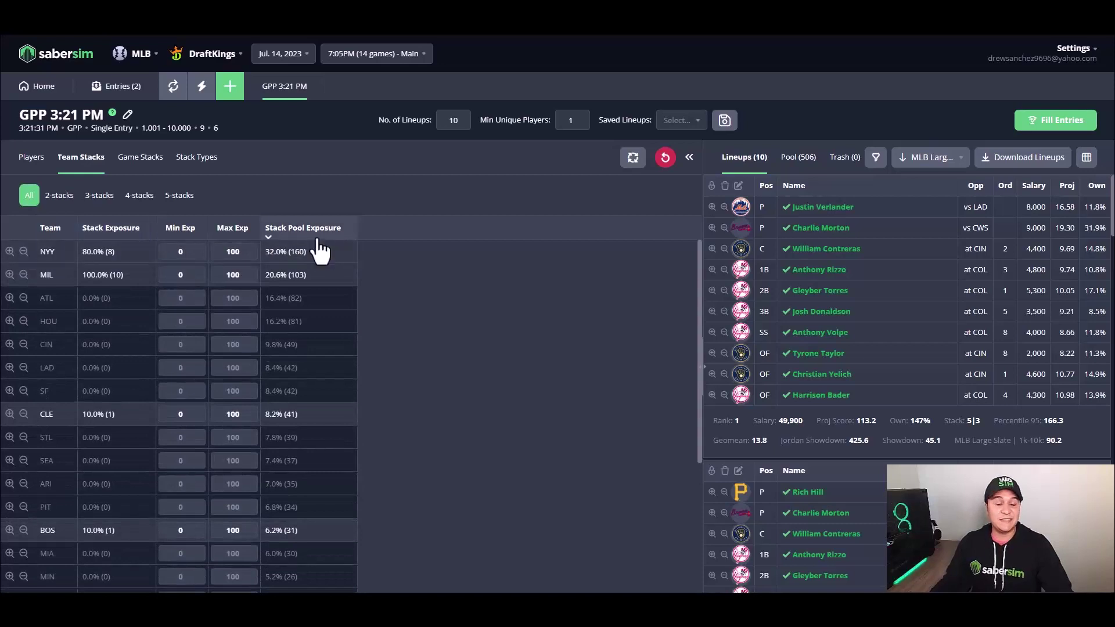
pyautogui.moveTo(319, 250)
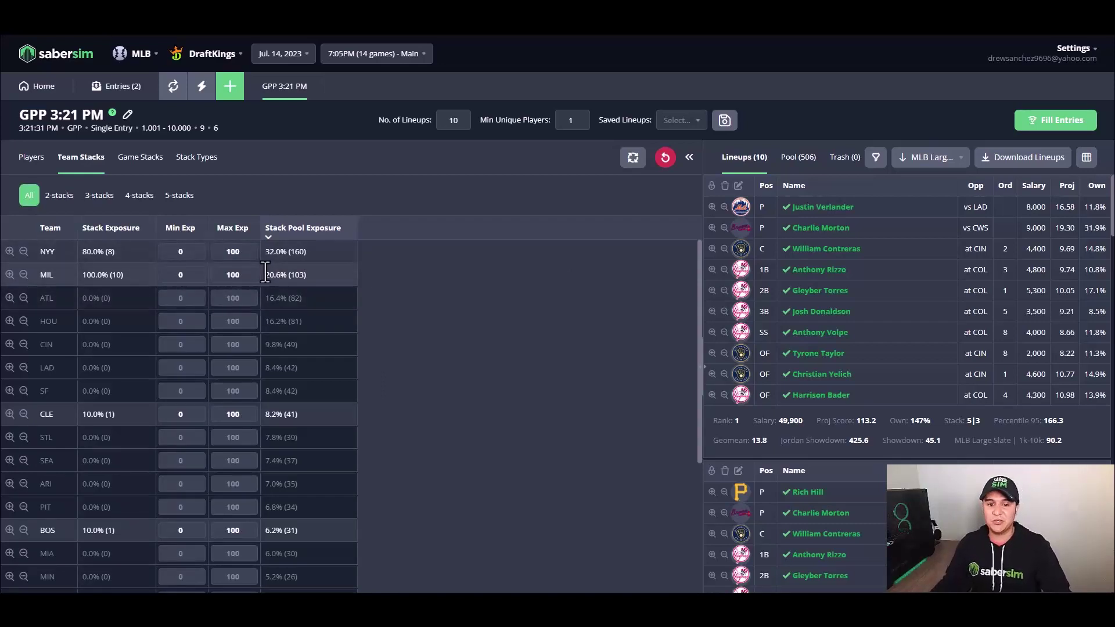
pyautogui.click(115, 231)
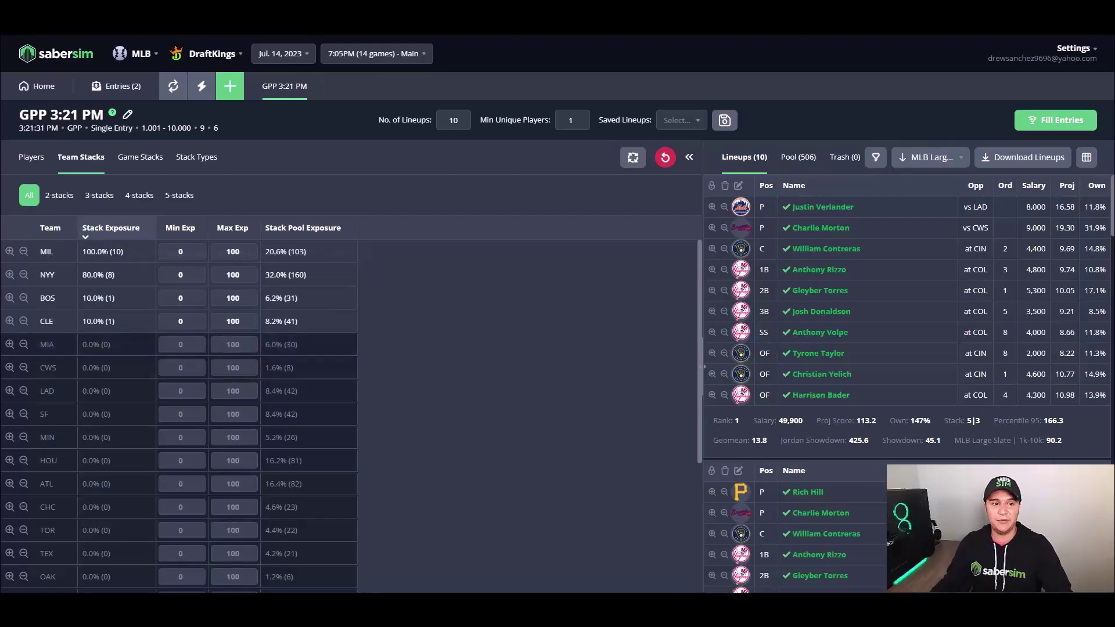
pyautogui.click(31, 157)
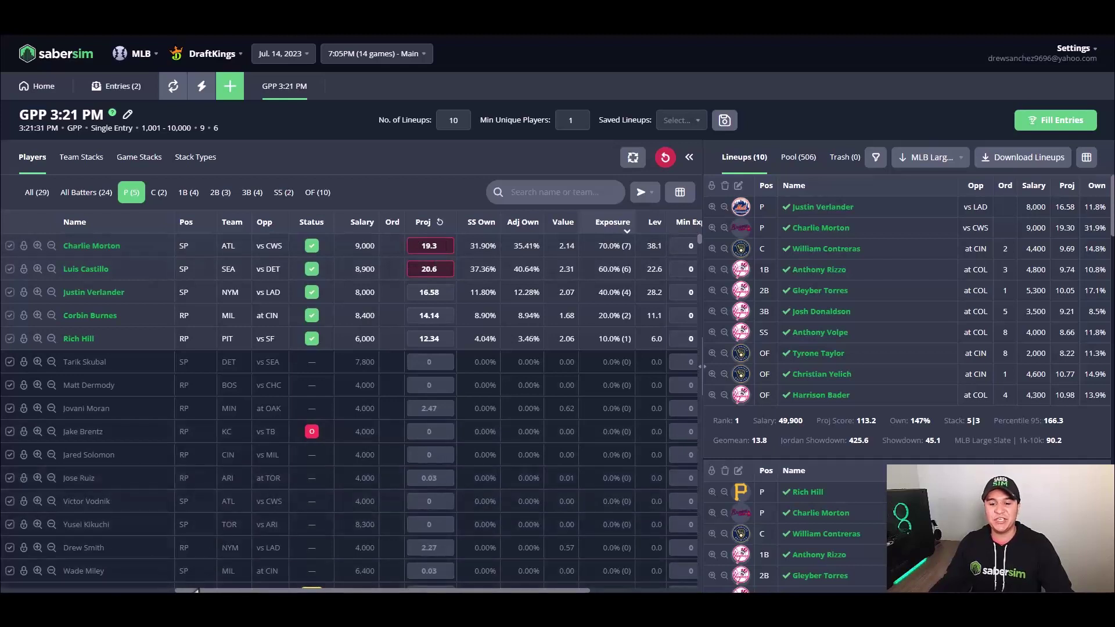
pyautogui.moveTo(234, 590); pyautogui.dragTo(342, 591)
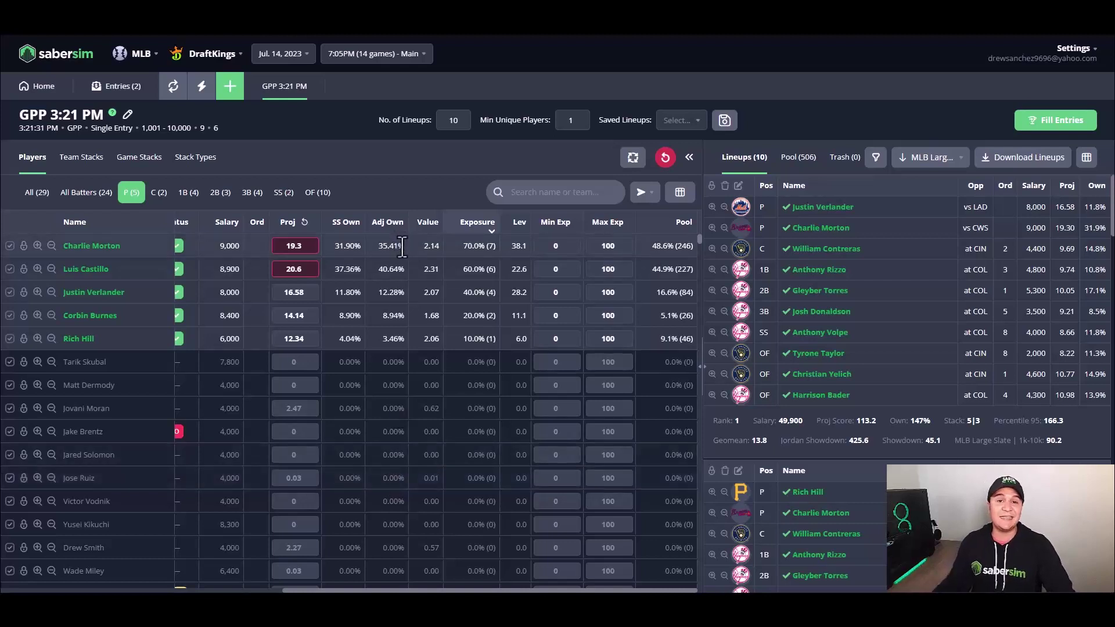
pyautogui.click(293, 247)
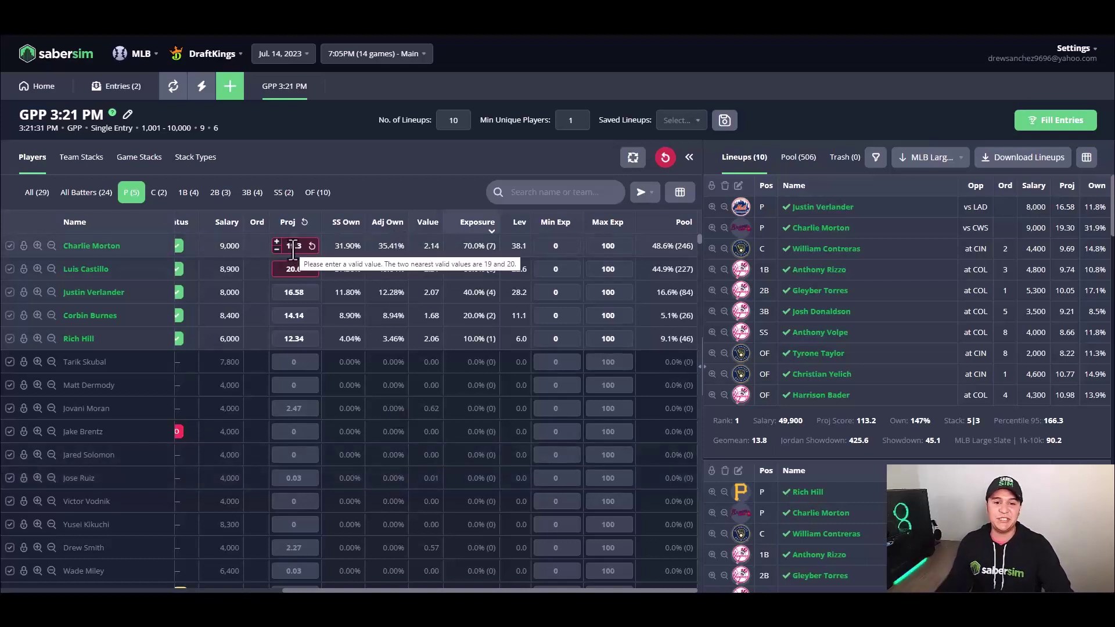
pyautogui.press('Return')
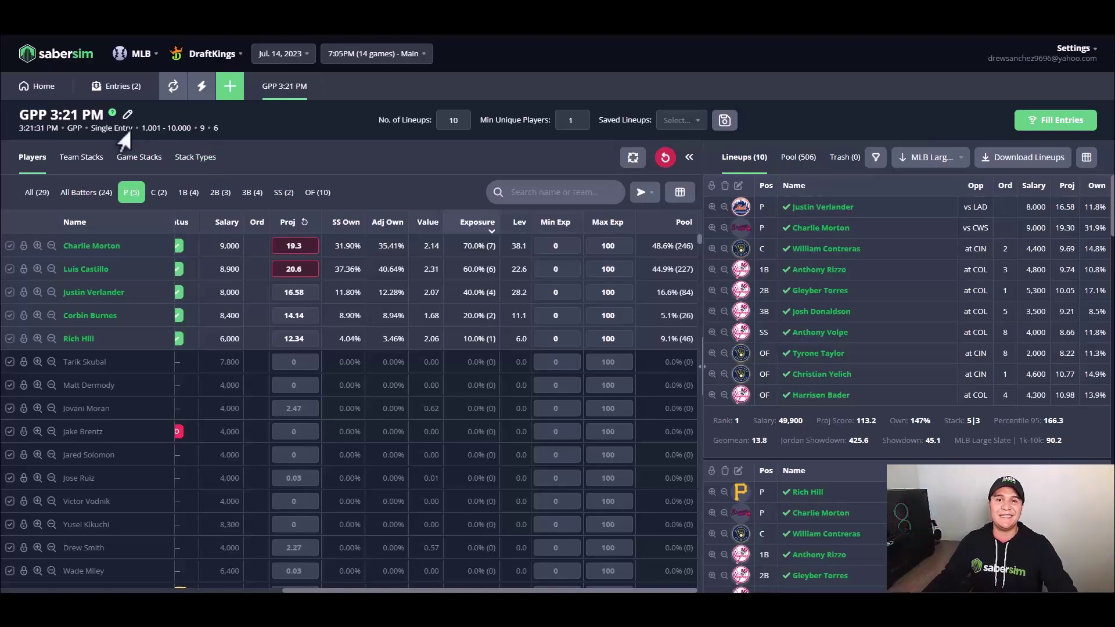
# - Show team stack exposures sorted by stack pool exposure
pyautogui.click(81, 157)
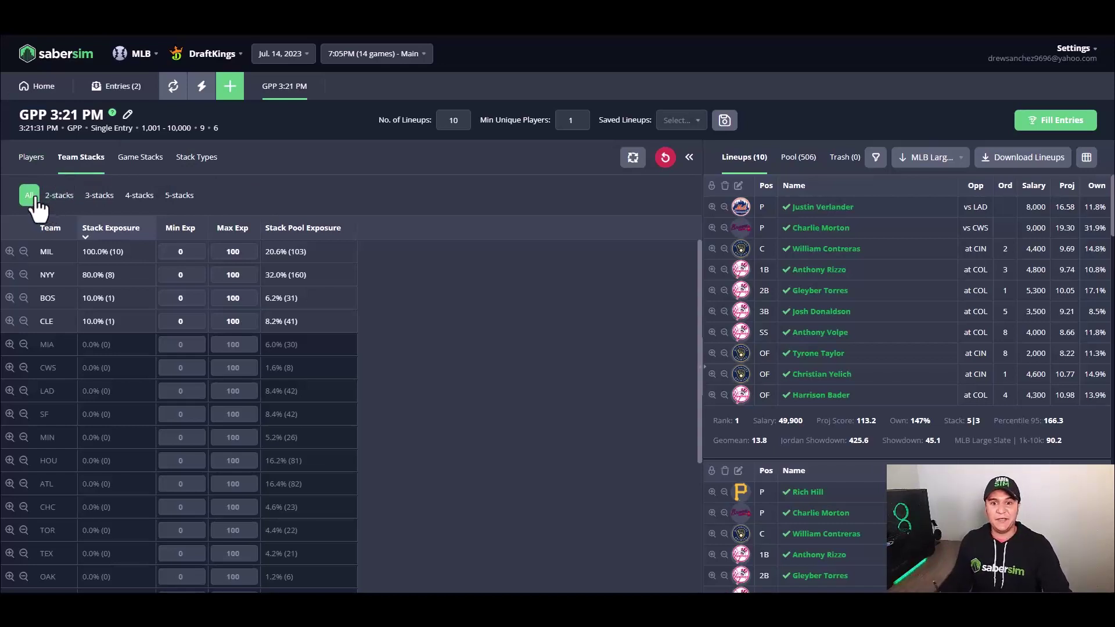
pyautogui.click(307, 232)
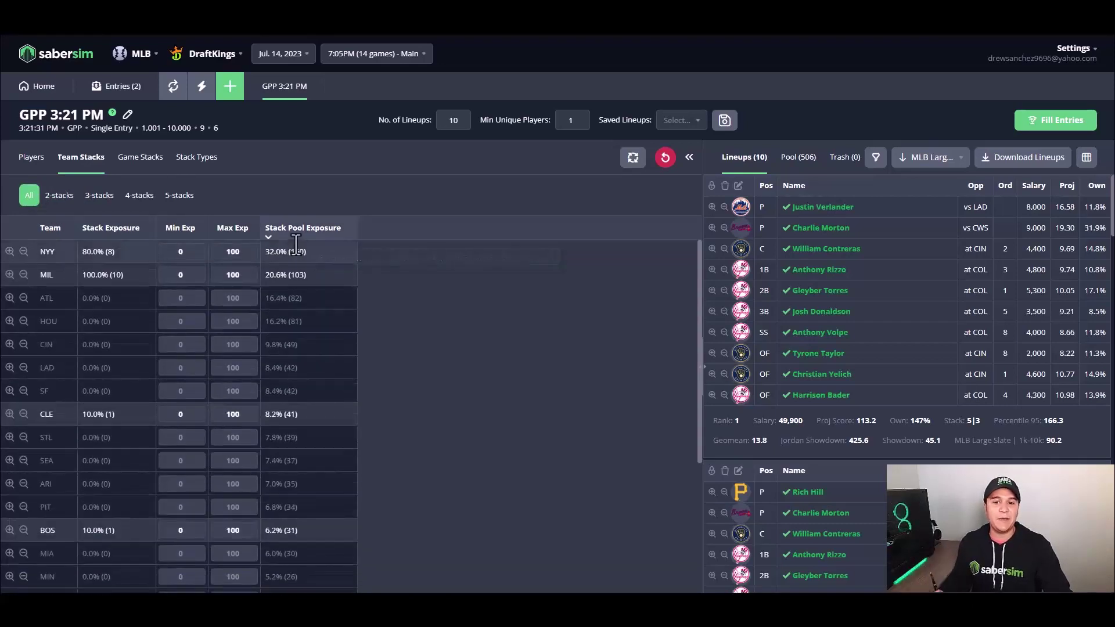
pyautogui.moveTo(303, 243)
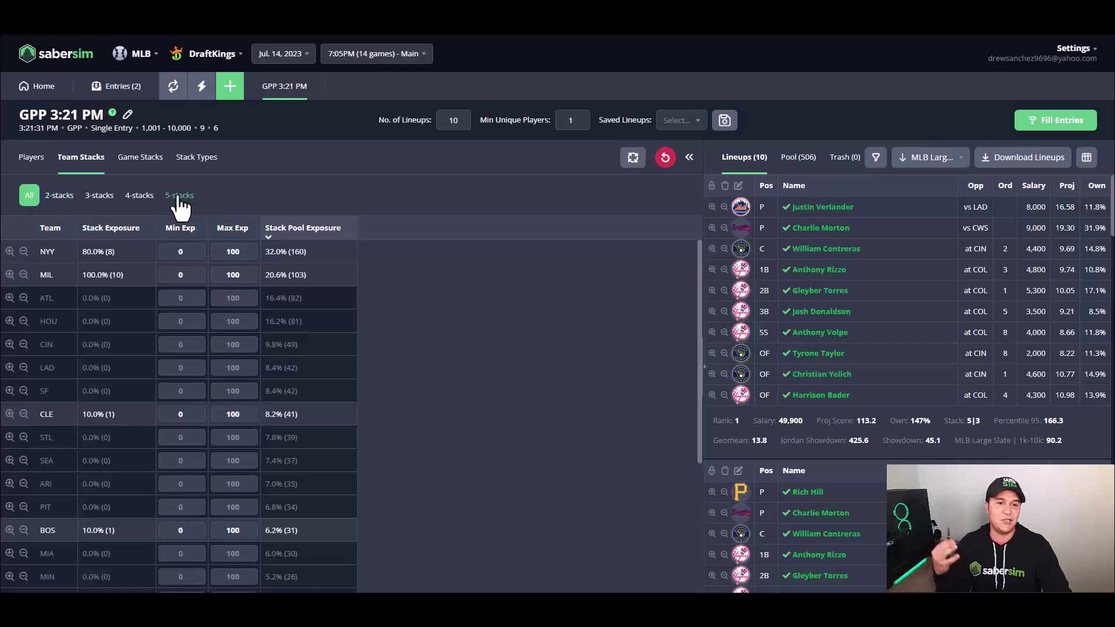
# - Step through the 2-, 3-, 4- and 5-team stack filters, ranking 5-stacks by pool exposure
pyautogui.click(60, 196)
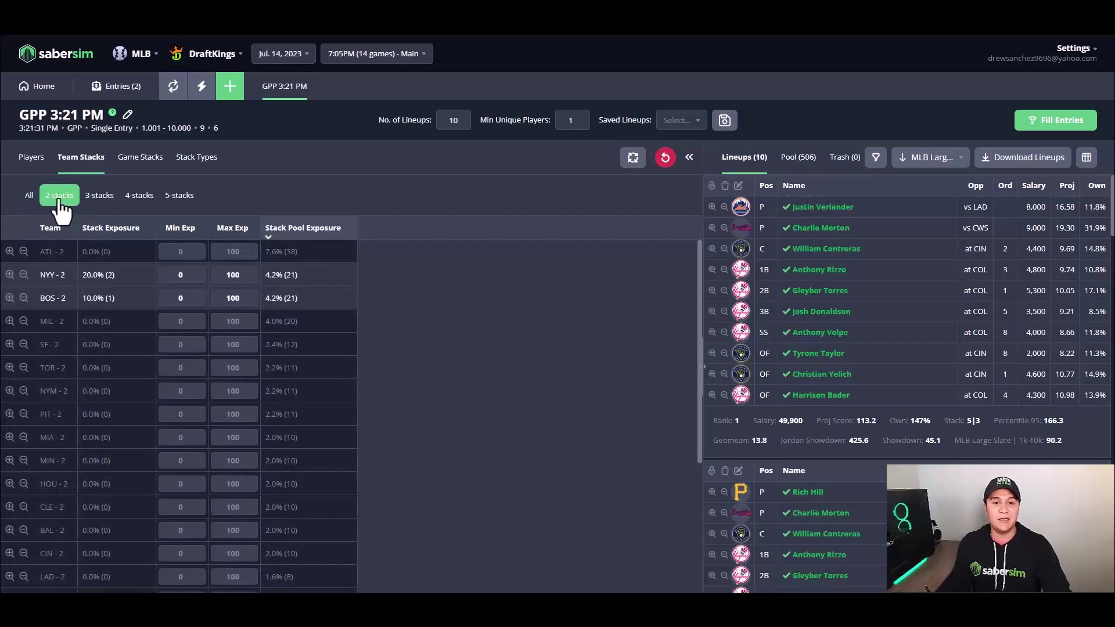
pyautogui.click(113, 228)
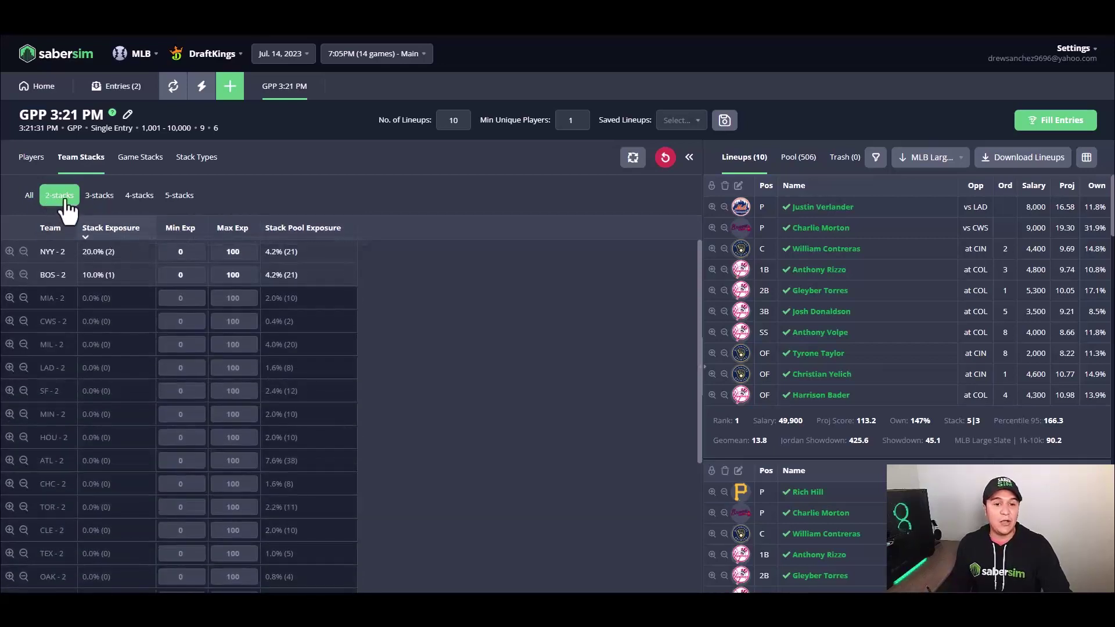
pyautogui.click(99, 198)
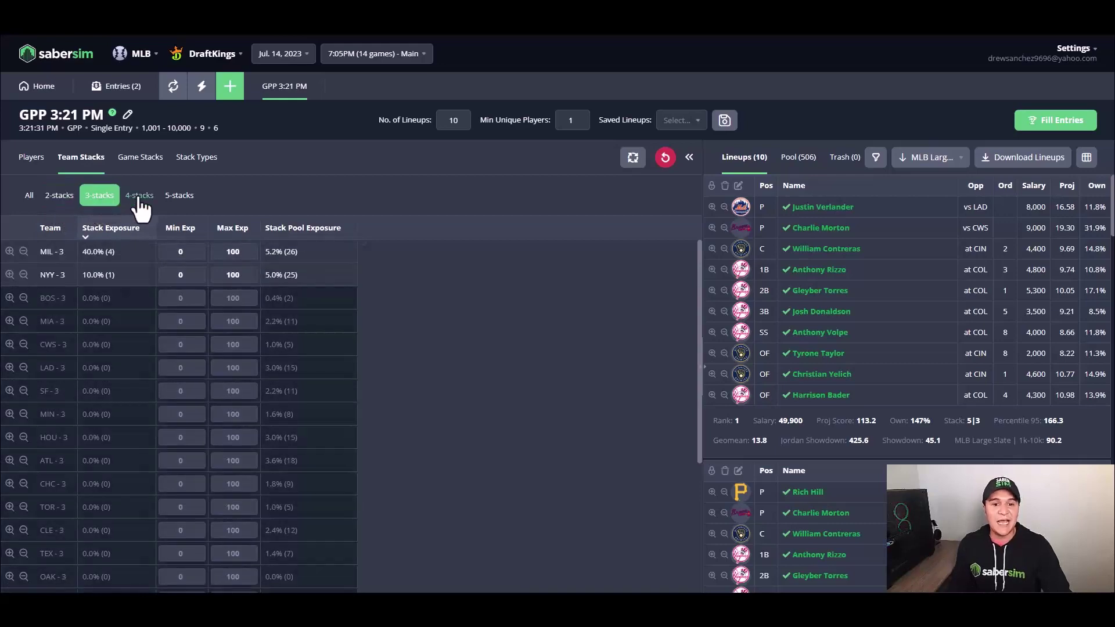
pyautogui.click(139, 197)
pyautogui.click(172, 200)
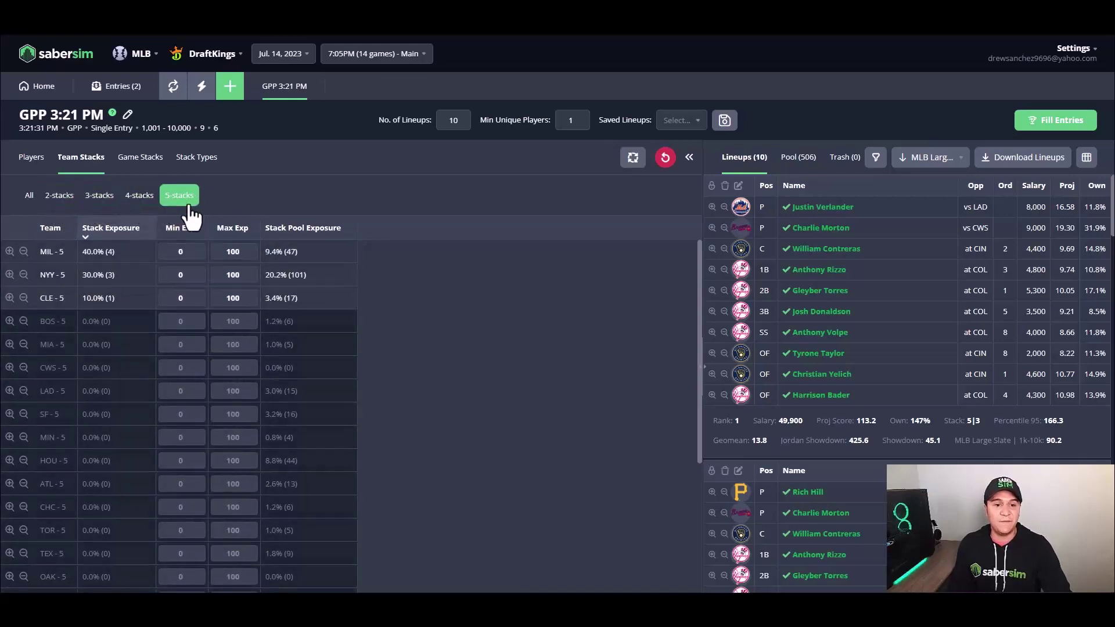
pyautogui.click(298, 231)
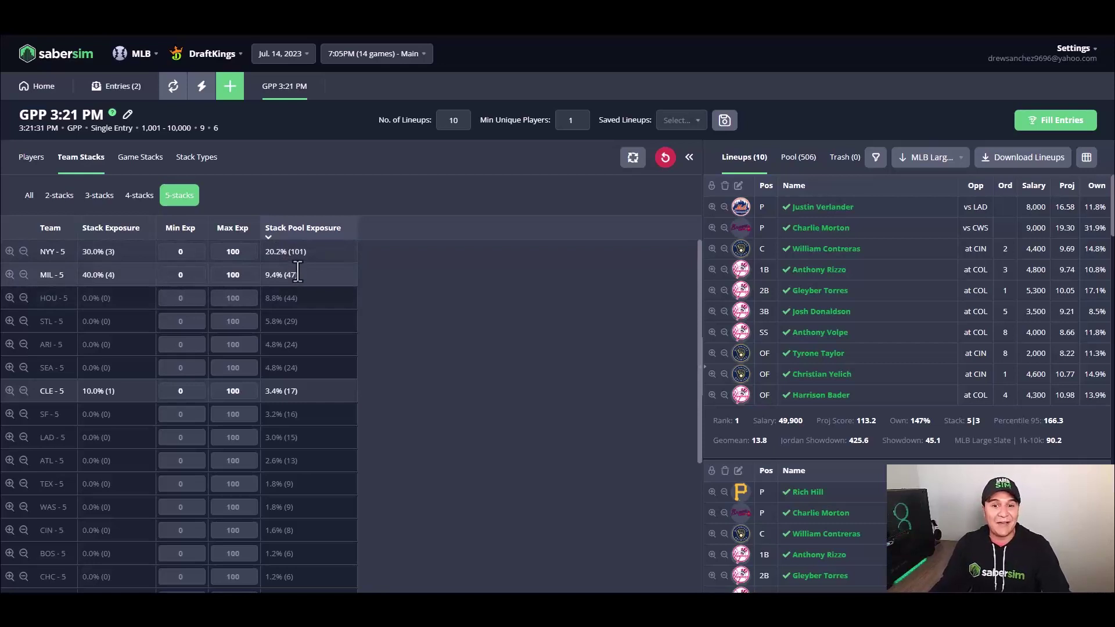
# - Rank all team stacks by stack exposure, then filter back to 5-team stacks
pyautogui.click(30, 197)
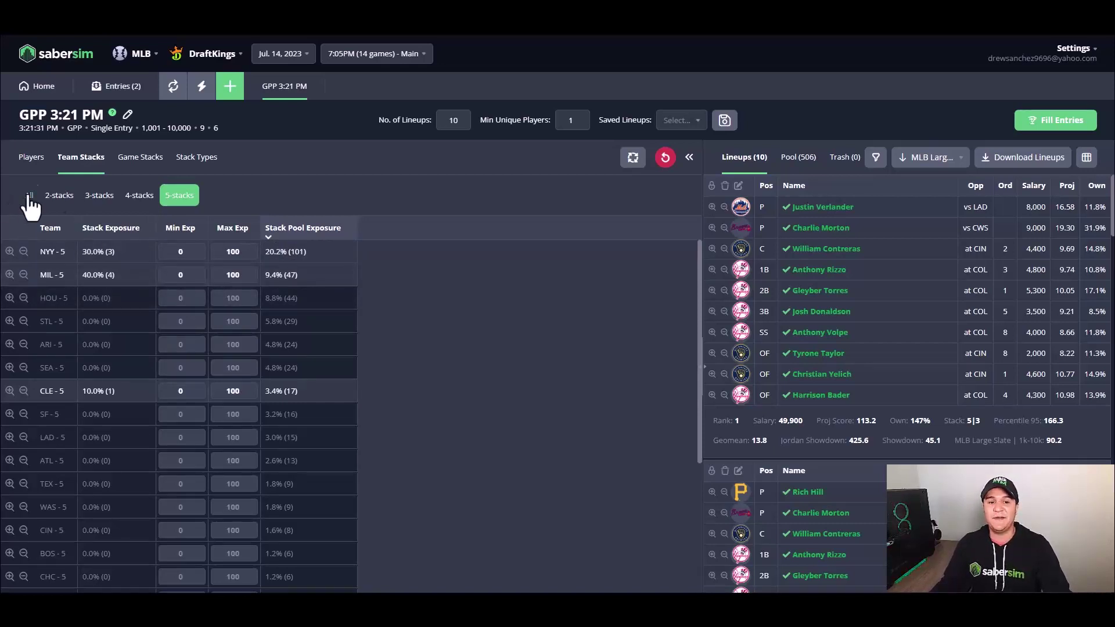
pyautogui.click(119, 229)
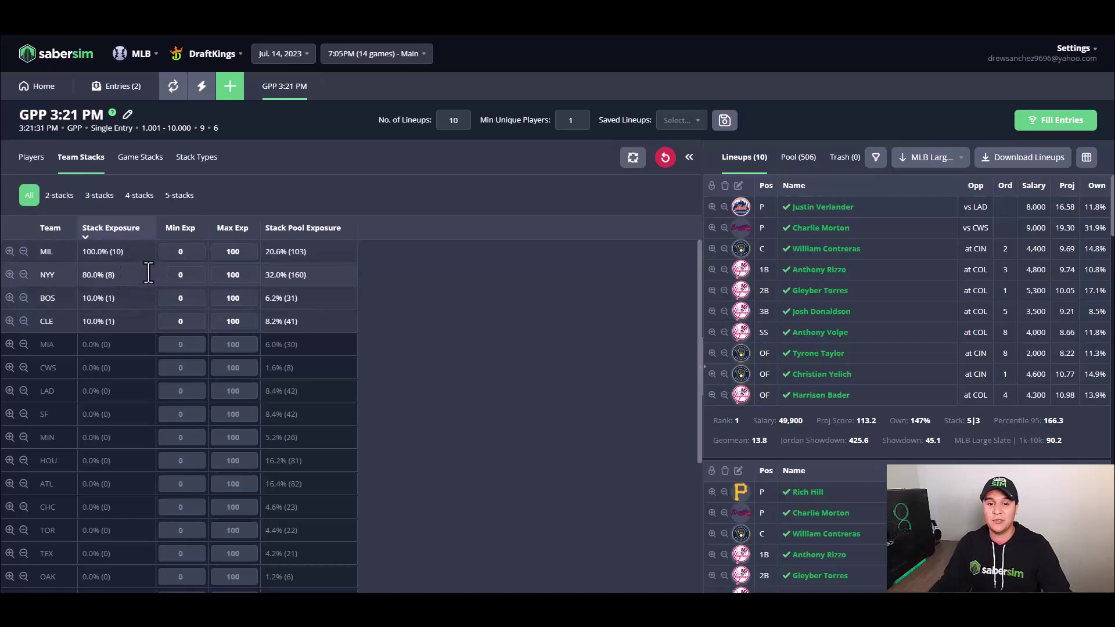
pyautogui.click(179, 196)
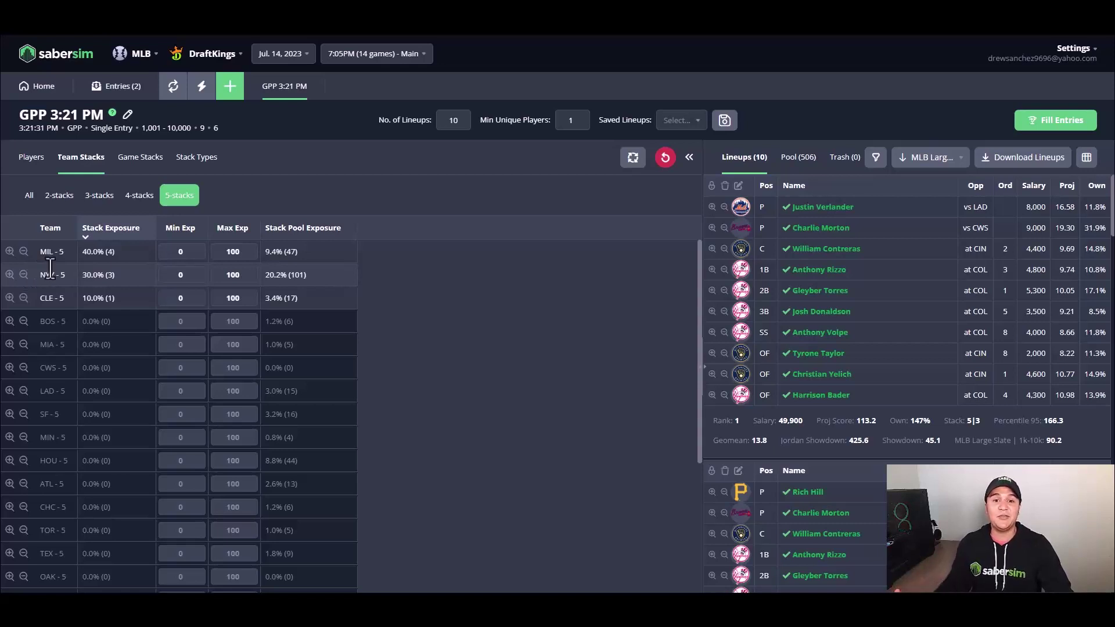
# - Filter Stack Types to 4|4 and move those two lineups to the trash
pyautogui.click(196, 157)
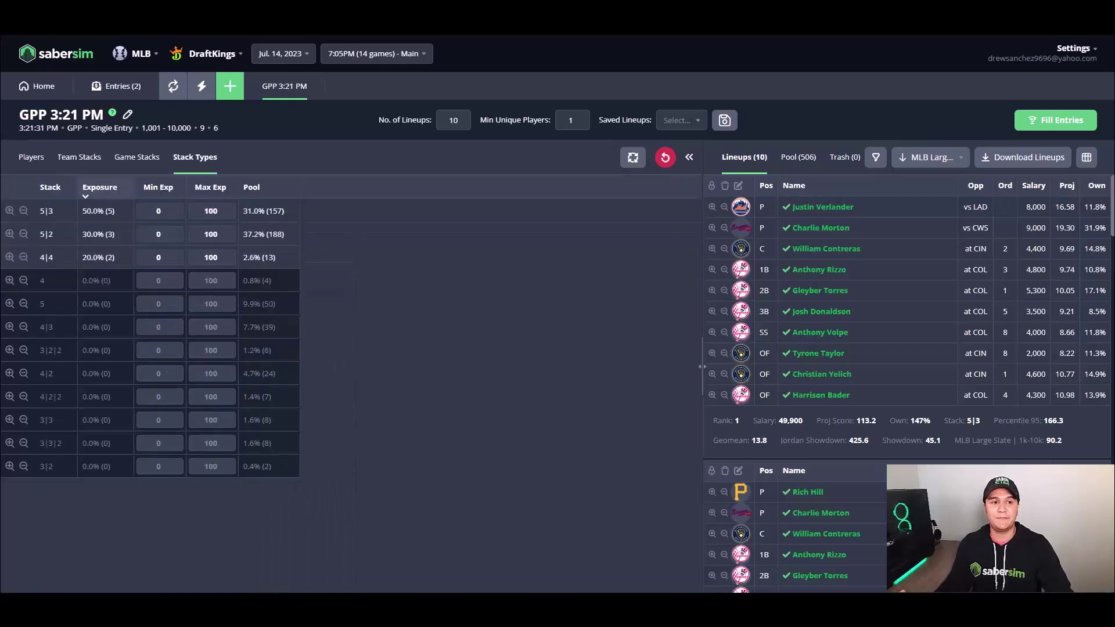
pyautogui.click(9, 257)
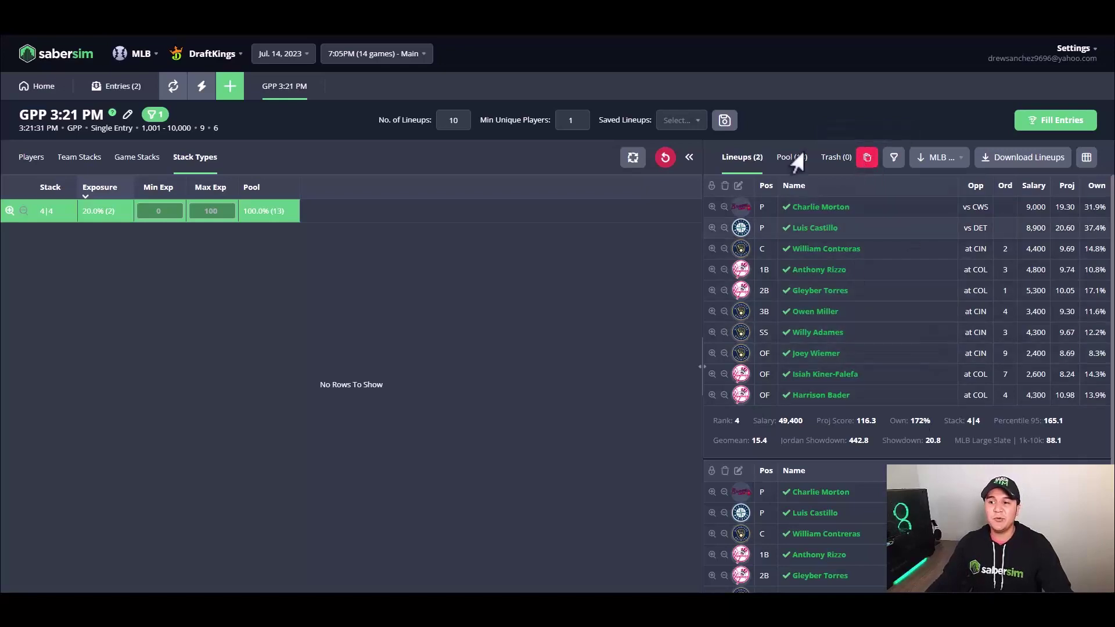
pyautogui.click(867, 157)
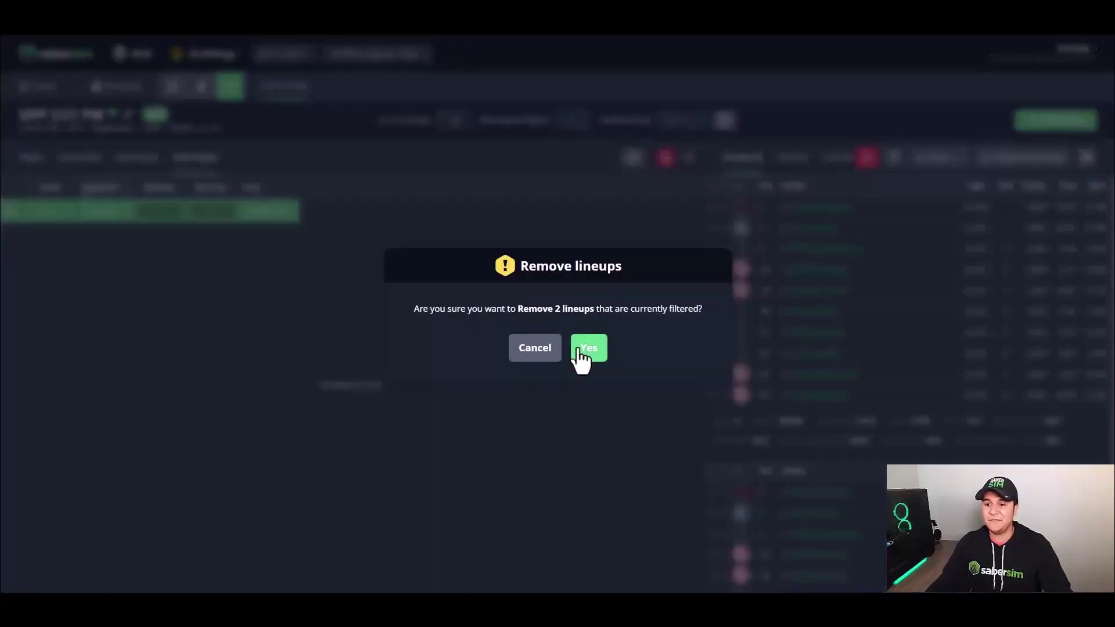
pyautogui.click(580, 350)
# - Clear the 4|4 lineup filter and return to the Team Stacks breakdown
pyautogui.click(155, 116)
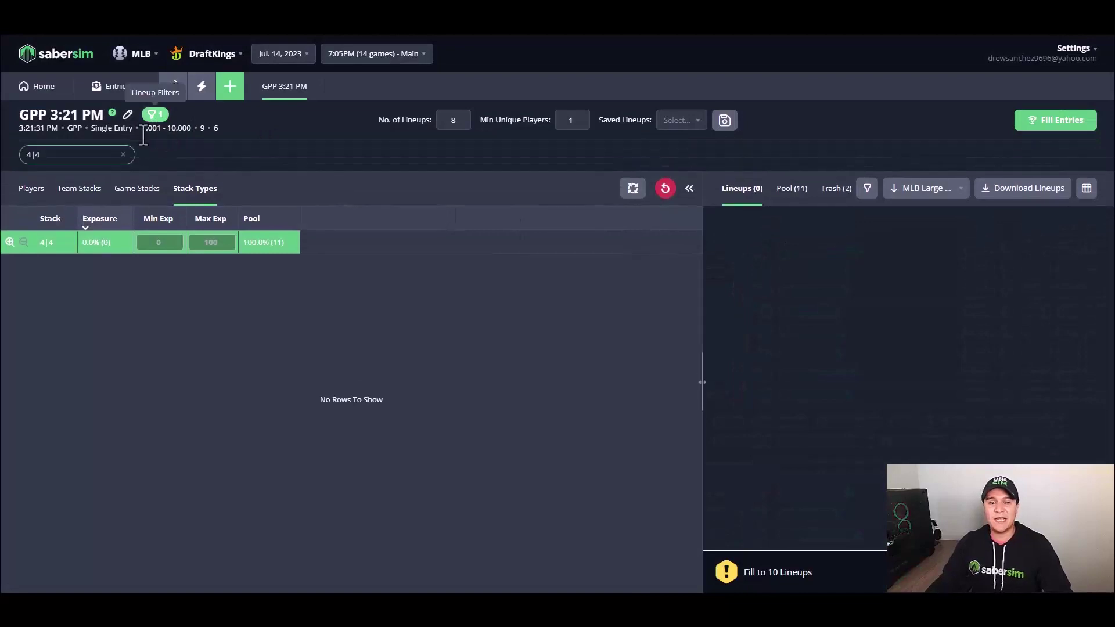
pyautogui.click(123, 154)
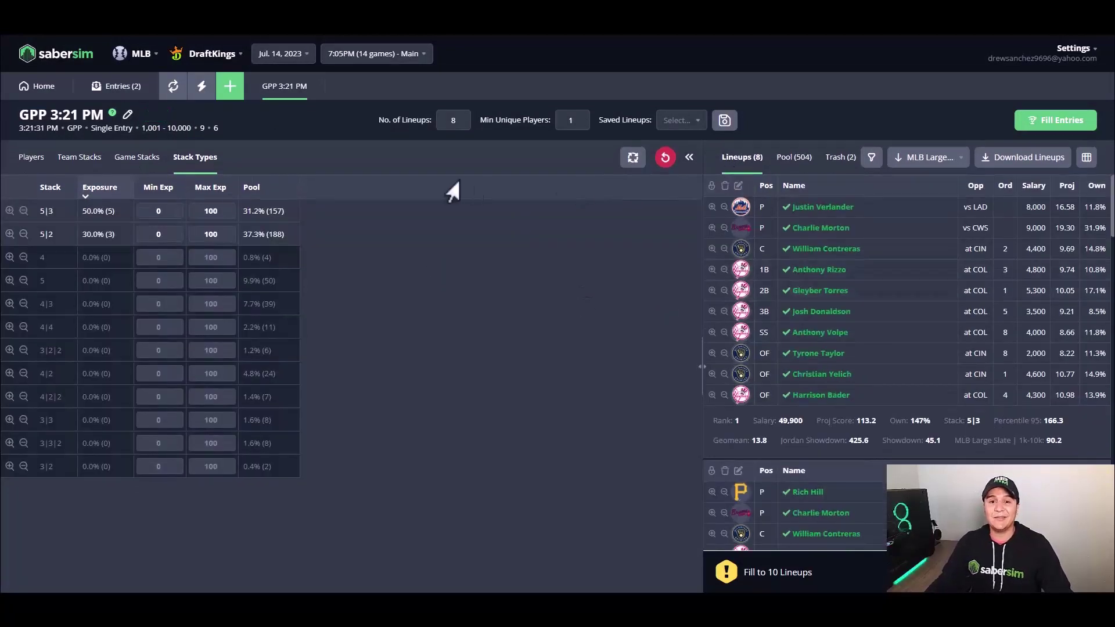
pyautogui.click(80, 158)
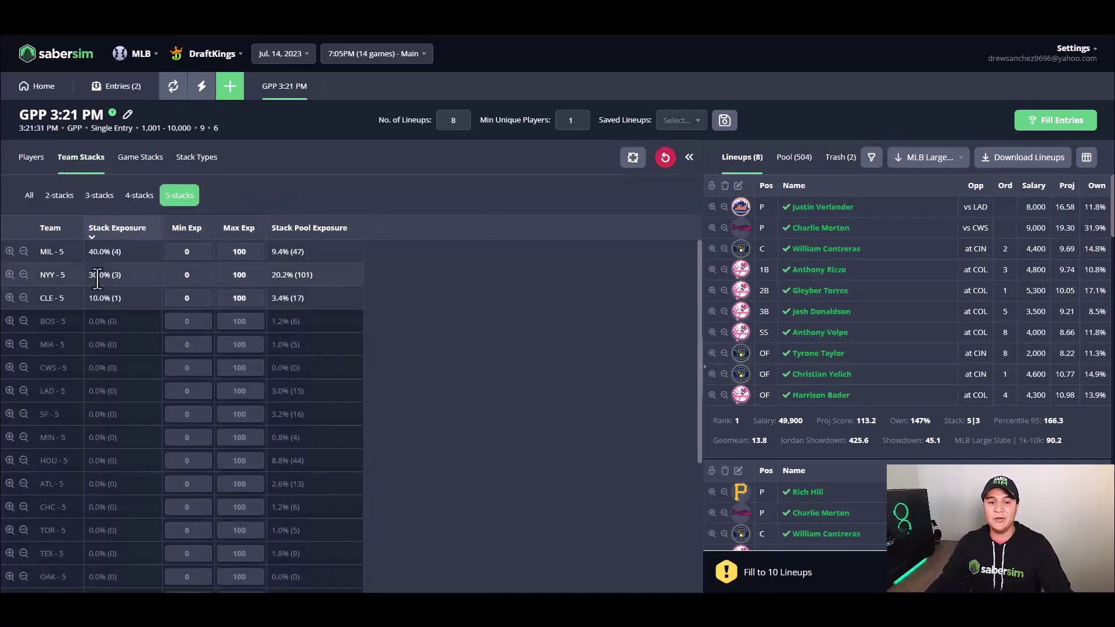
# - Filter to lineups lacking a NYY 5-stack, trash those five, then clear the filter
pyautogui.click(24, 276)
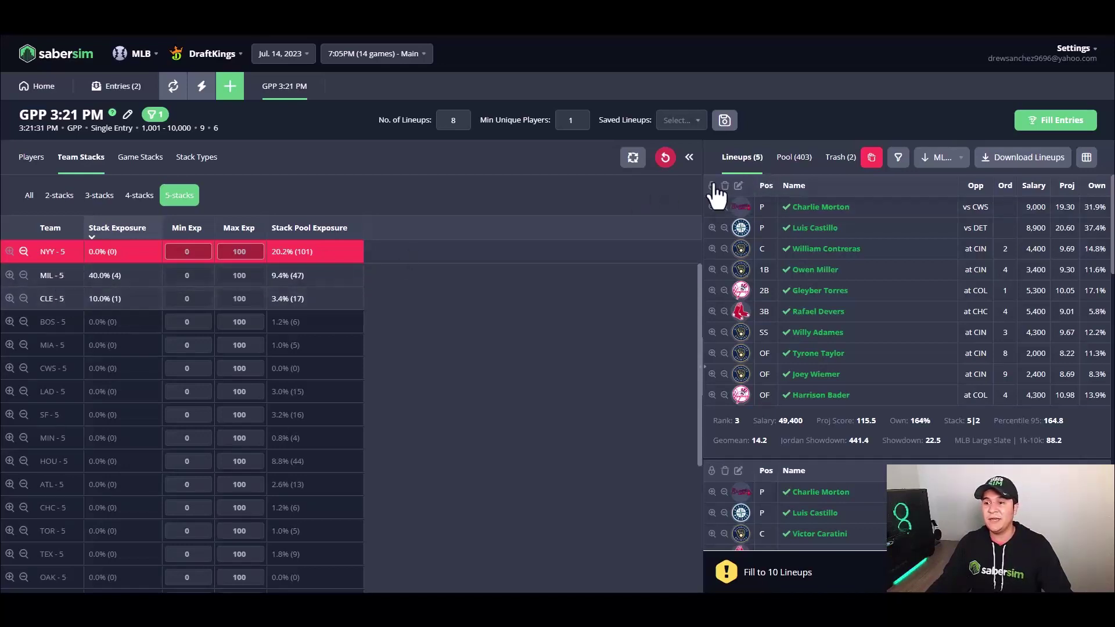
pyautogui.click(872, 159)
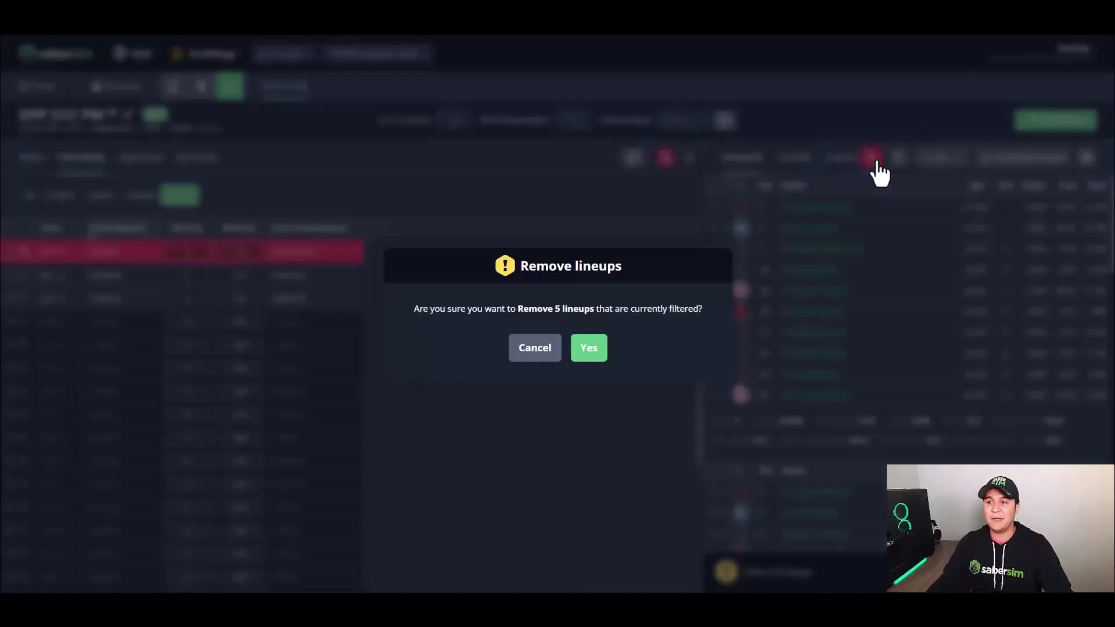
pyautogui.click(588, 352)
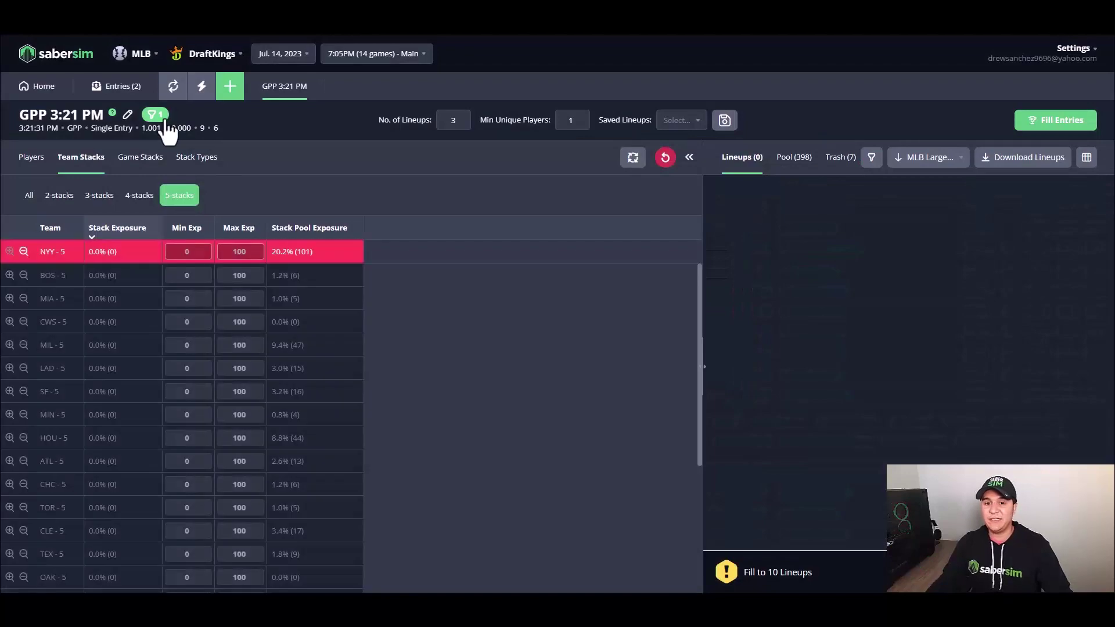
pyautogui.click(123, 154)
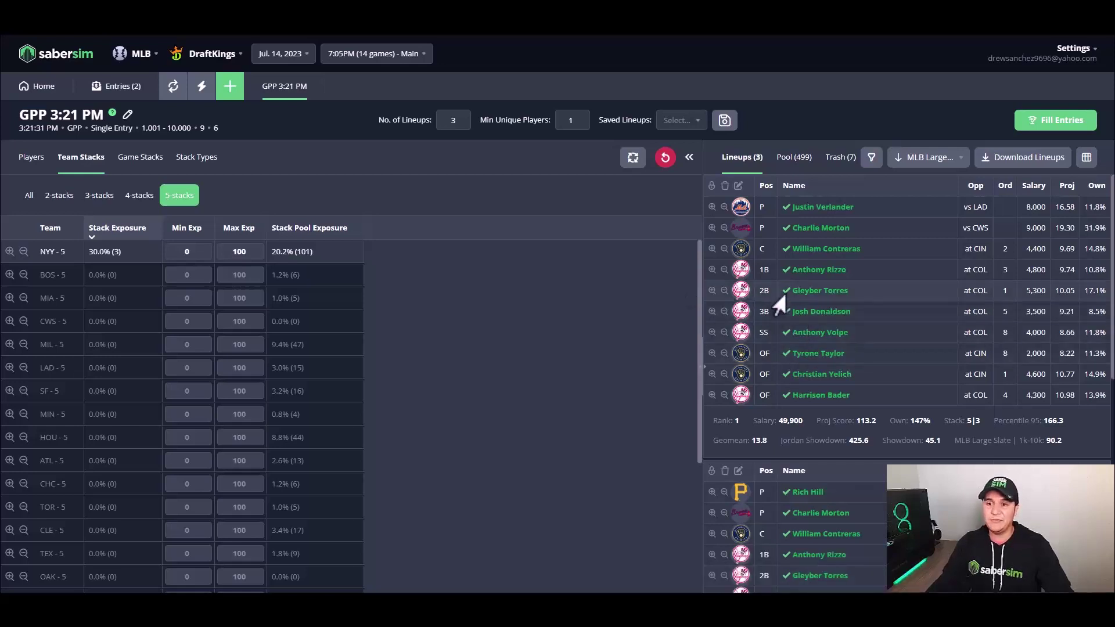
# - In the Players view, trash the Verlander–Morton and Verlander–Burnes lineups, keeping only Hill–Morton
pyautogui.click(31, 157)
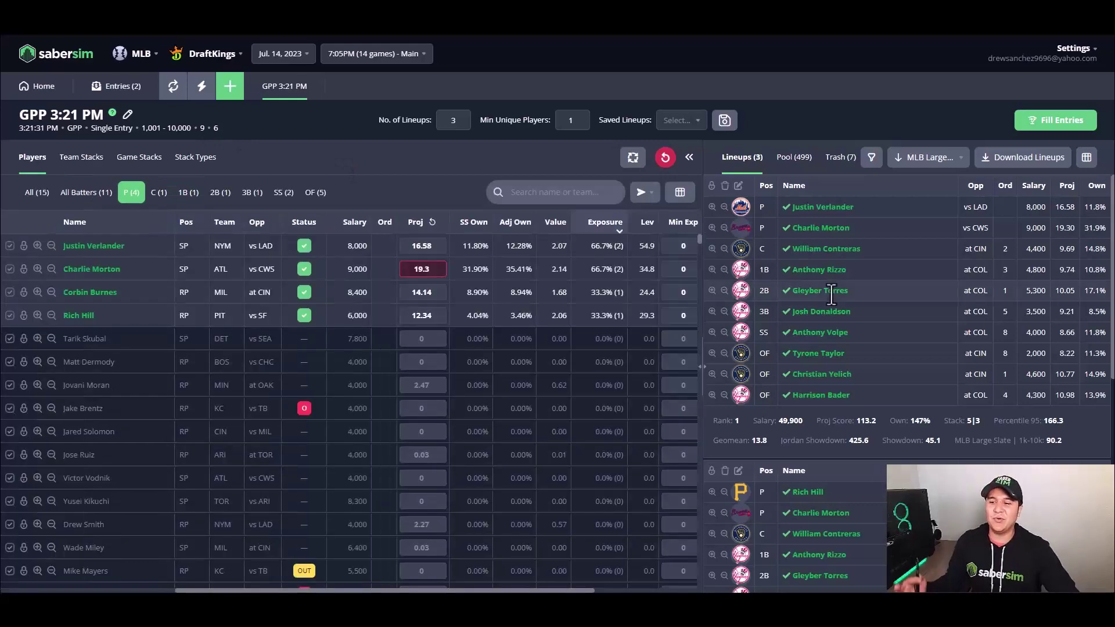
pyautogui.scroll(-4, 859, 346)
pyautogui.scroll(4, 859, 345)
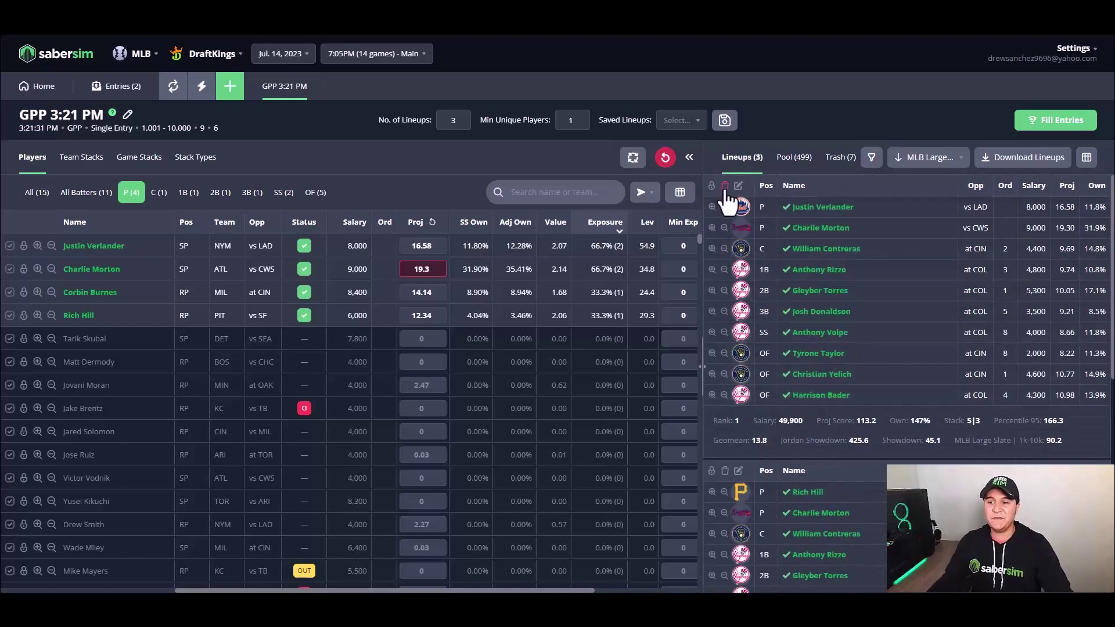
pyautogui.click(725, 186)
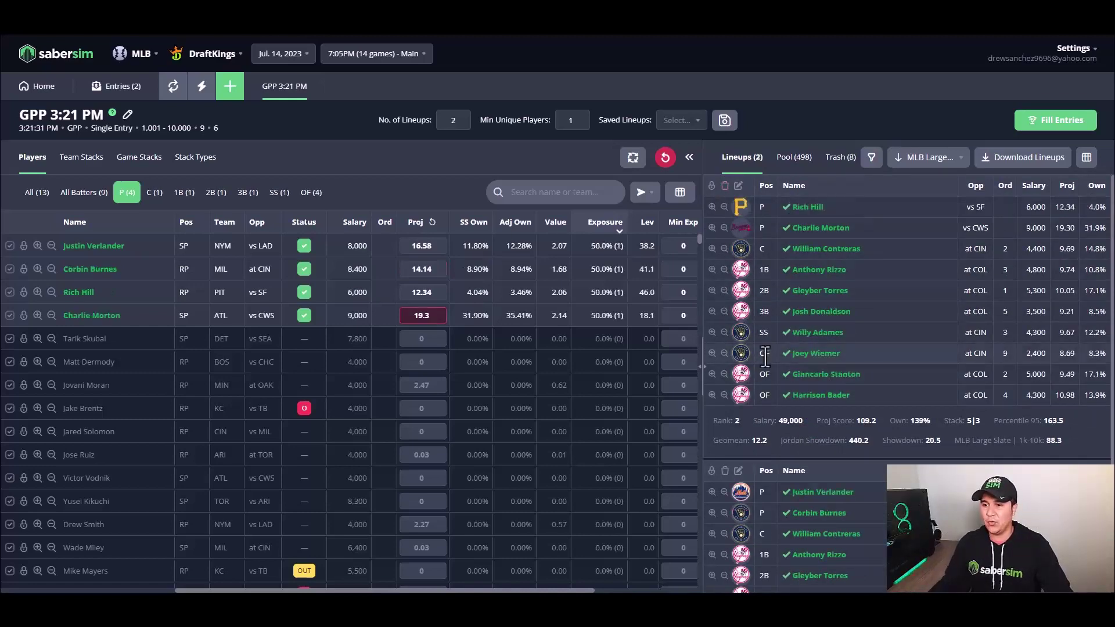
pyautogui.scroll(-3, 749, 344)
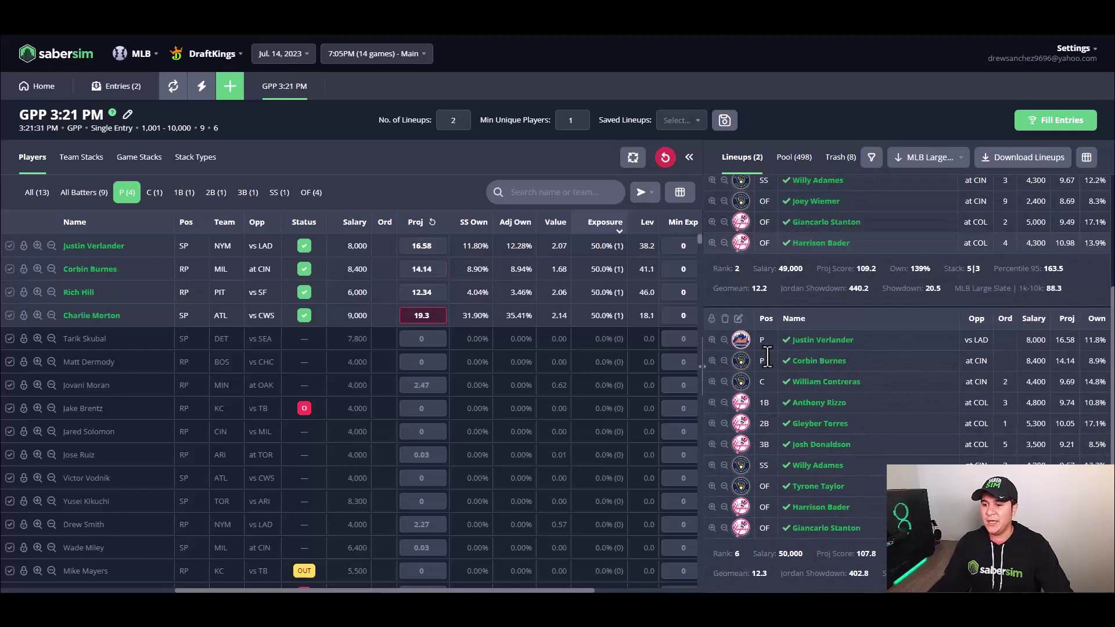
pyautogui.click(725, 320)
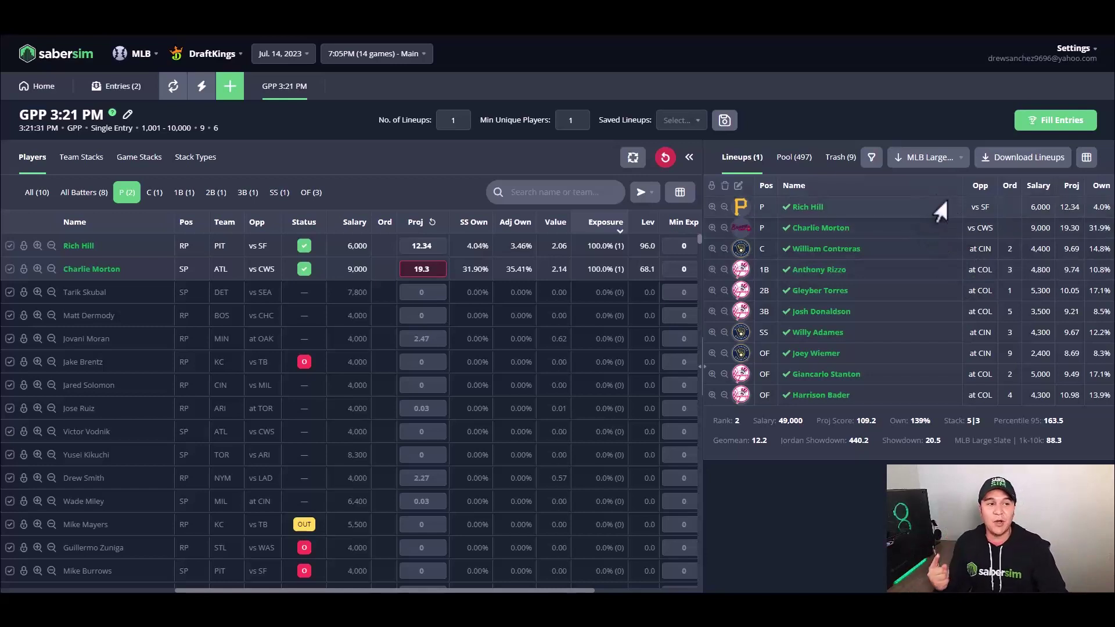
# - Swap outfielder Joey Wiemer for Tommy Pham in the Hill–Morton lineup and save the edit
pyautogui.click(739, 186)
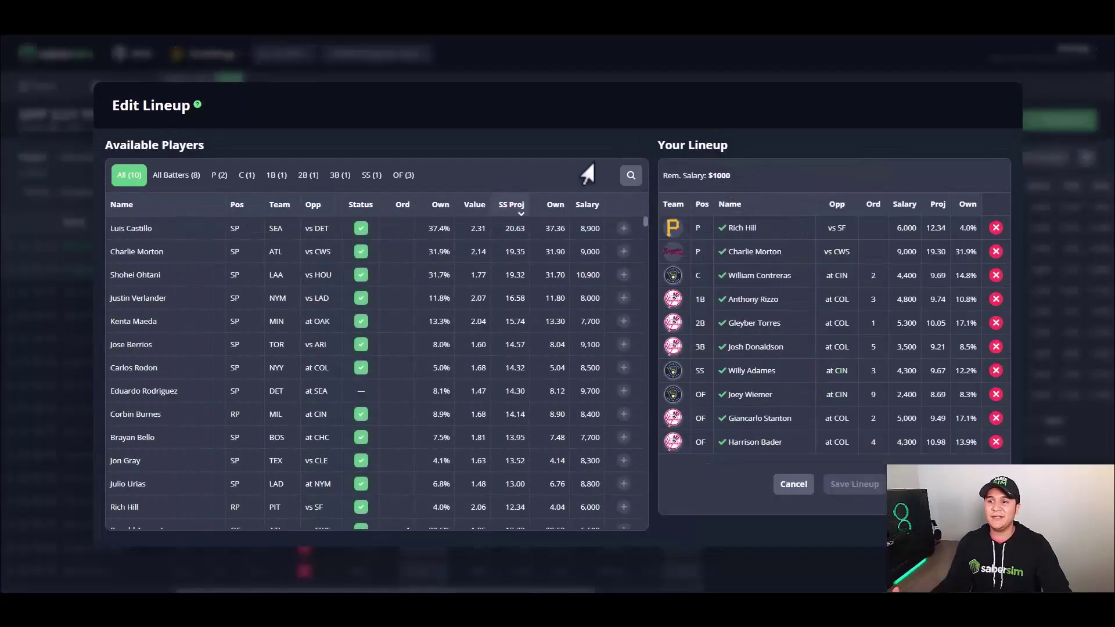
pyautogui.click(996, 395)
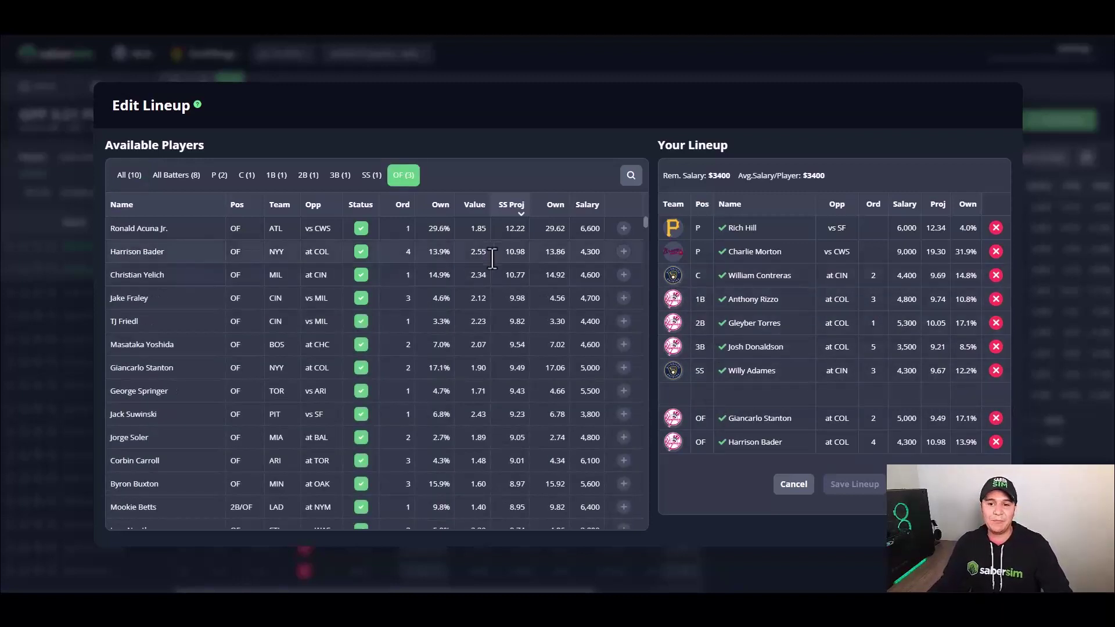
pyautogui.scroll(-10, 493, 258)
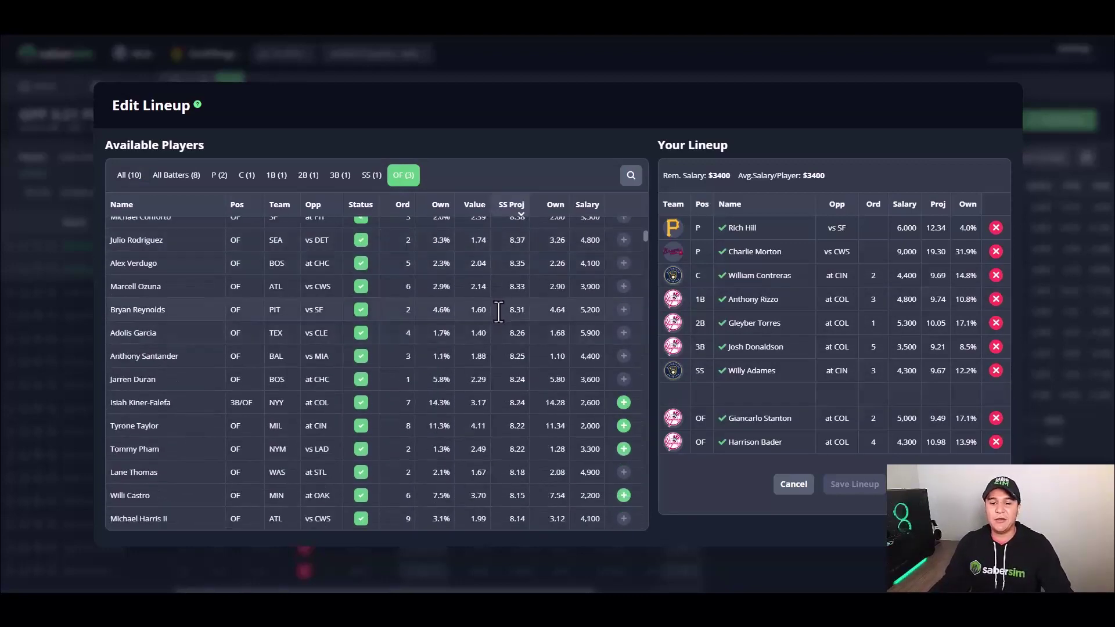
pyautogui.scroll(-2, 522, 310)
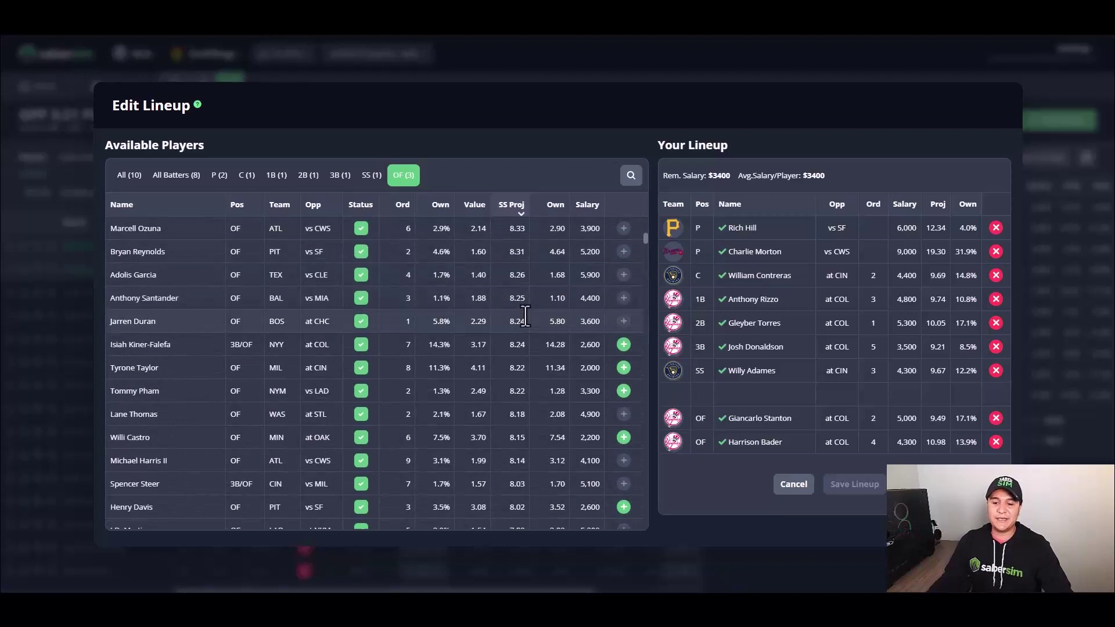
pyautogui.scroll(-2, 525, 315)
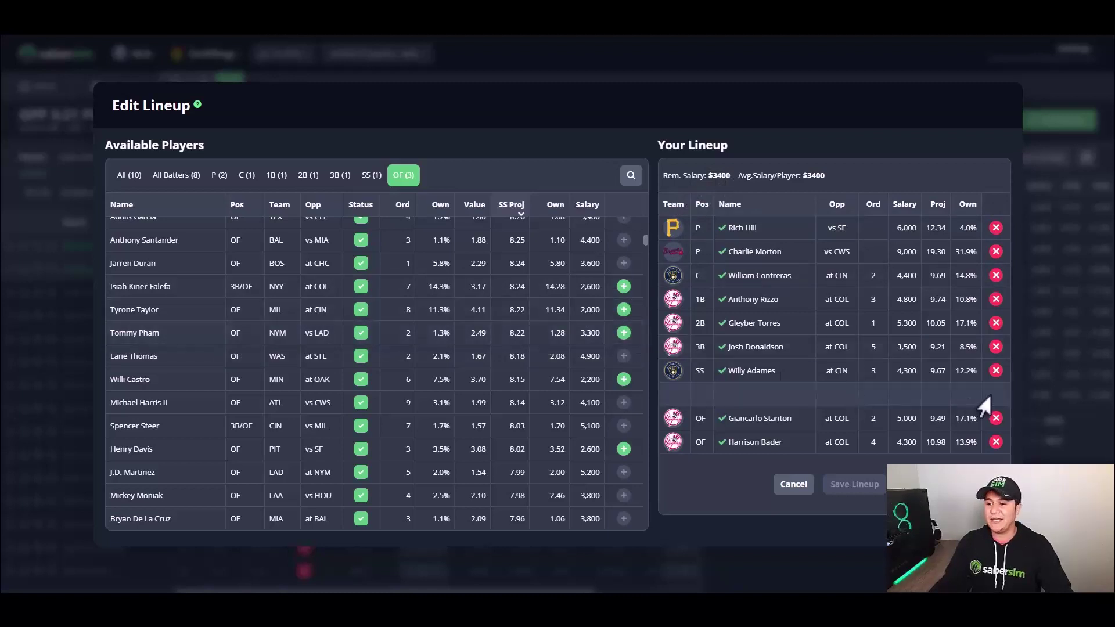
pyautogui.click(624, 334)
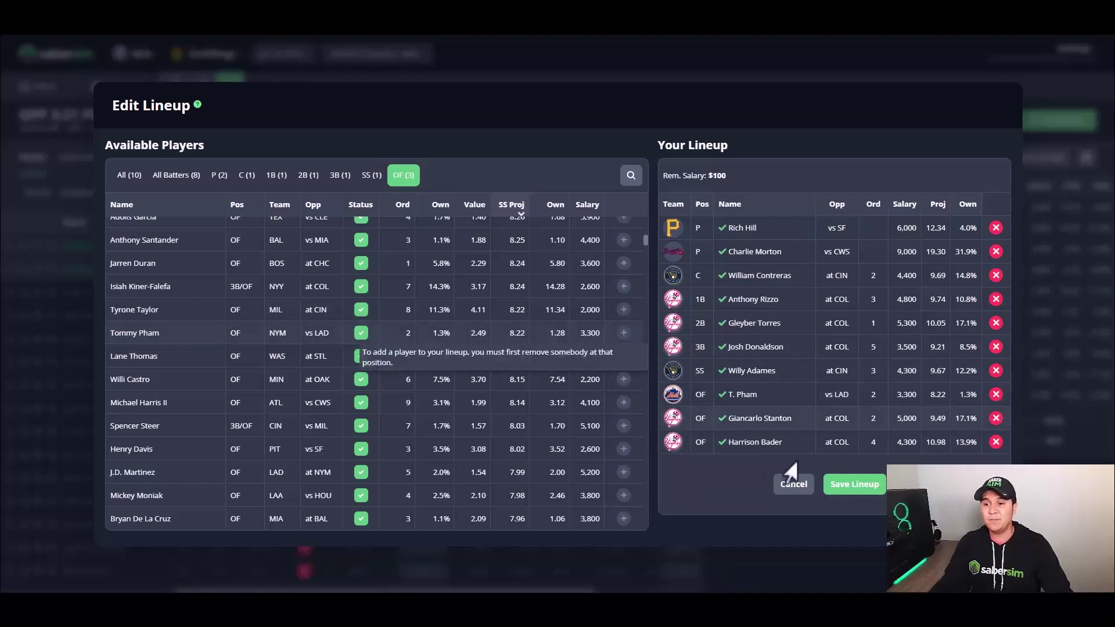
pyautogui.click(870, 488)
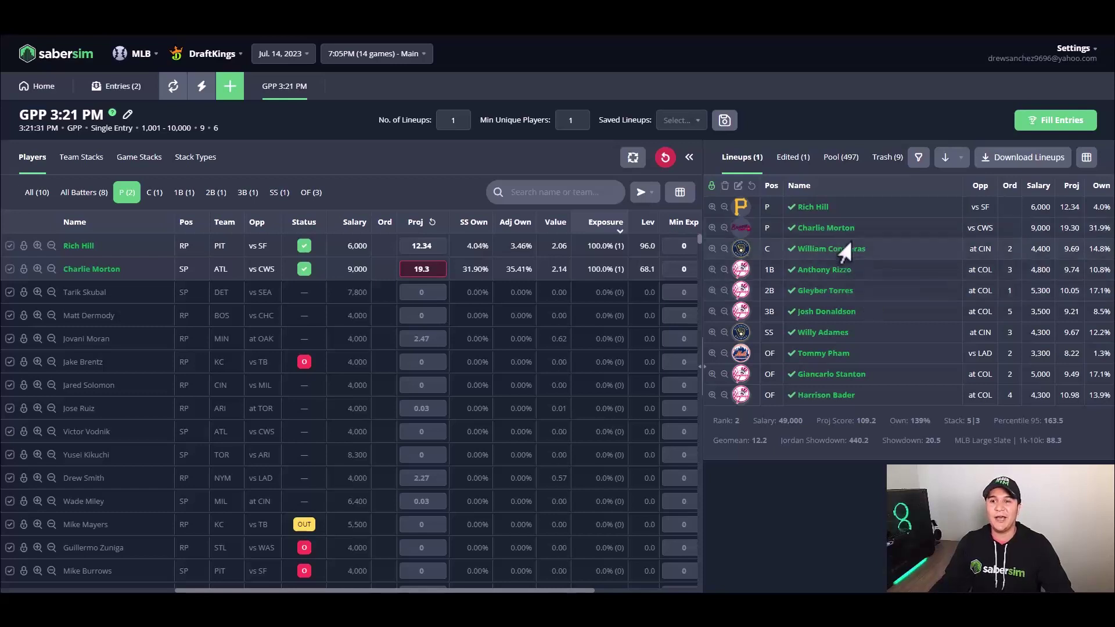
pyautogui.moveTo(50, 108)
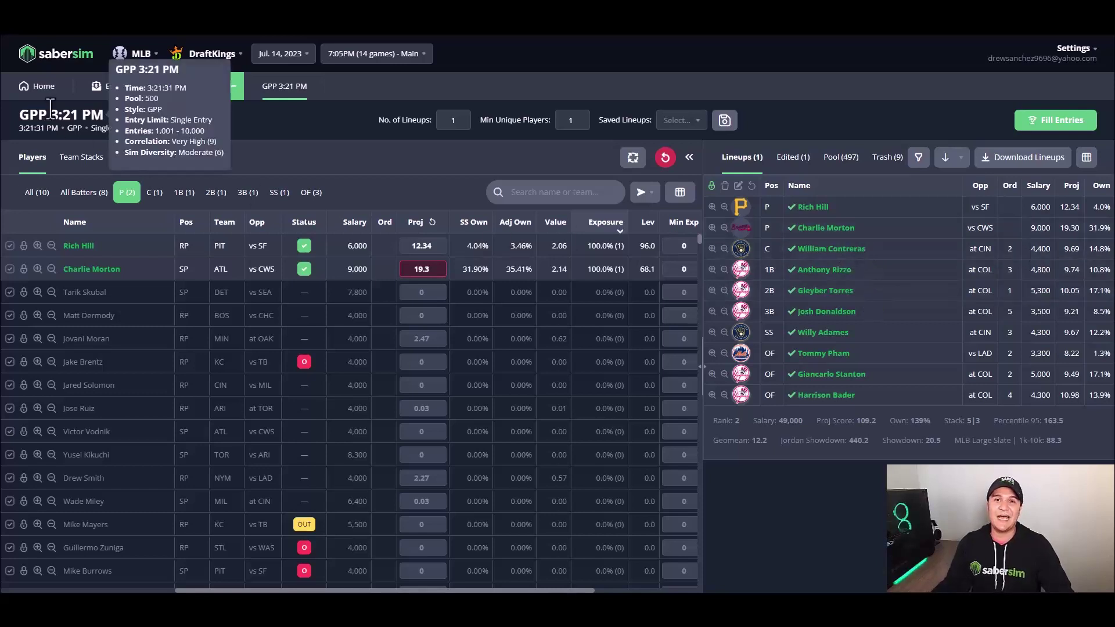